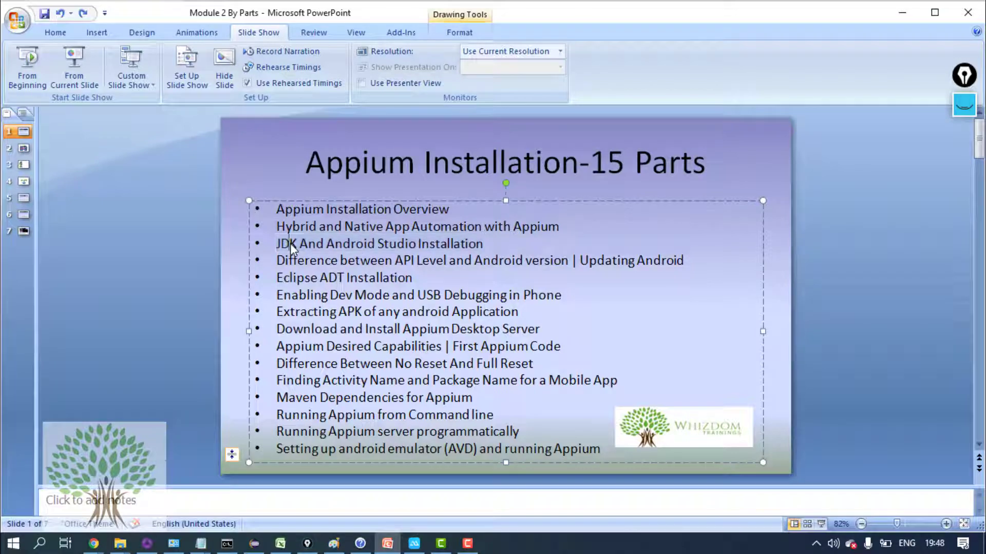
# Switch to the Appium training page in Chrome and highlight the Install JDK 8 topic in the Training Video - 2 outline.
pyautogui.moveTo(94, 544)
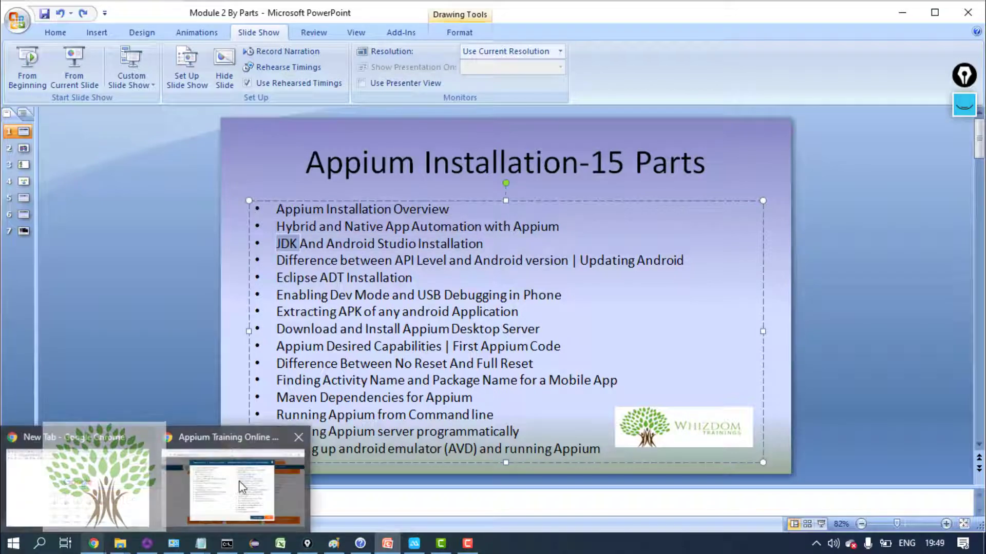
pyautogui.click(238, 488)
pyautogui.doubleClick(267, 142)
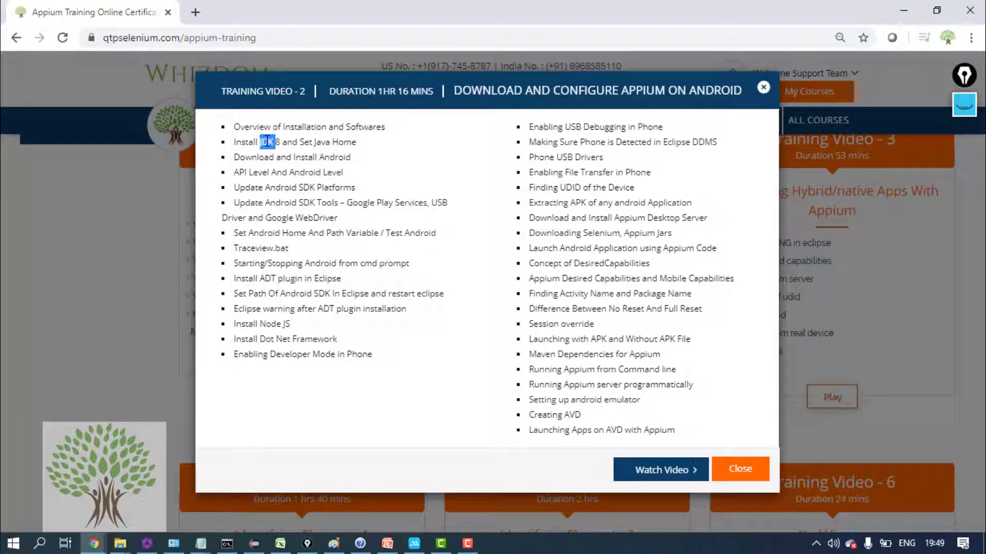
pyautogui.moveTo(284, 146); pyautogui.dragTo(258, 144)
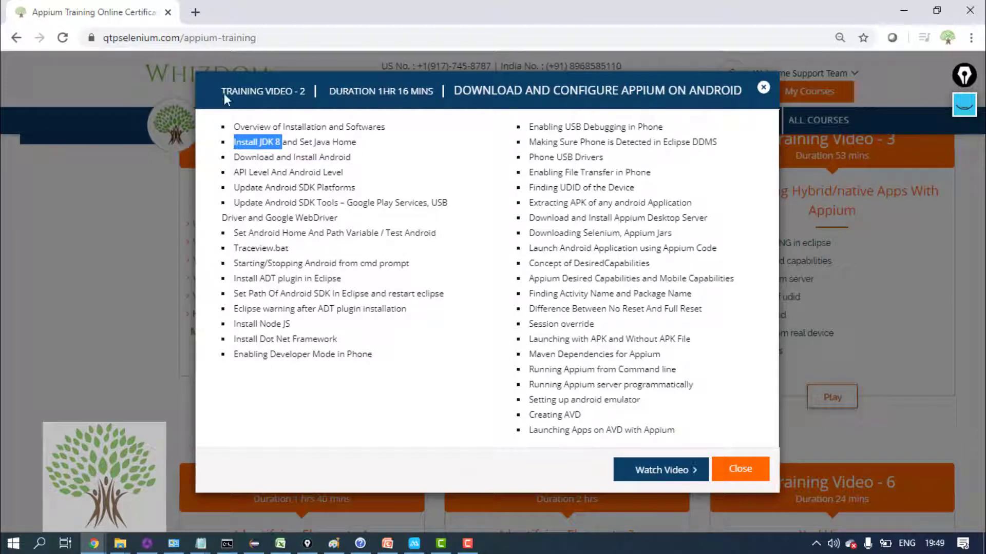
# Search the web for "jdk 8 download" in a new tab and open Oracle's Java SE Development Kit 8 downloads page.
pyautogui.click(198, 18)
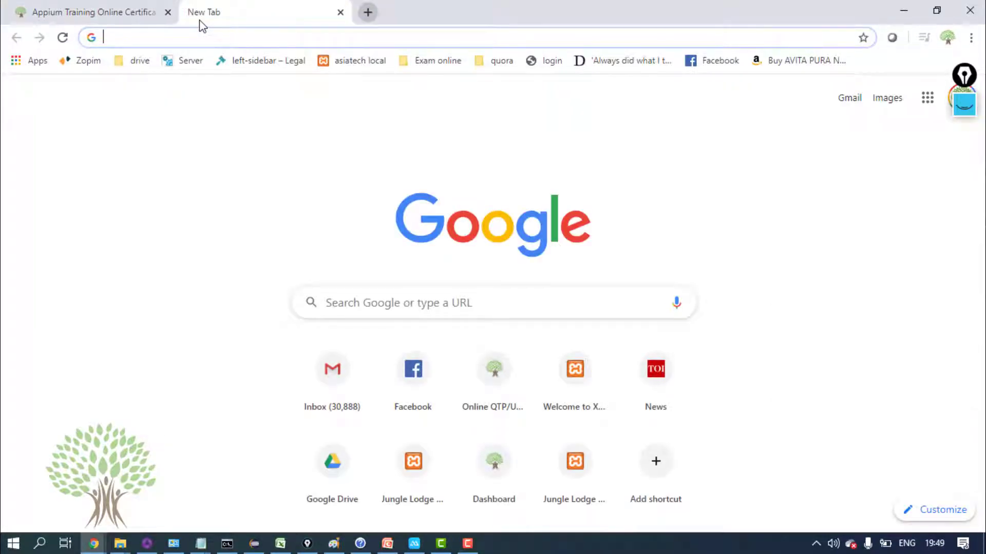
pyautogui.write('jdk')
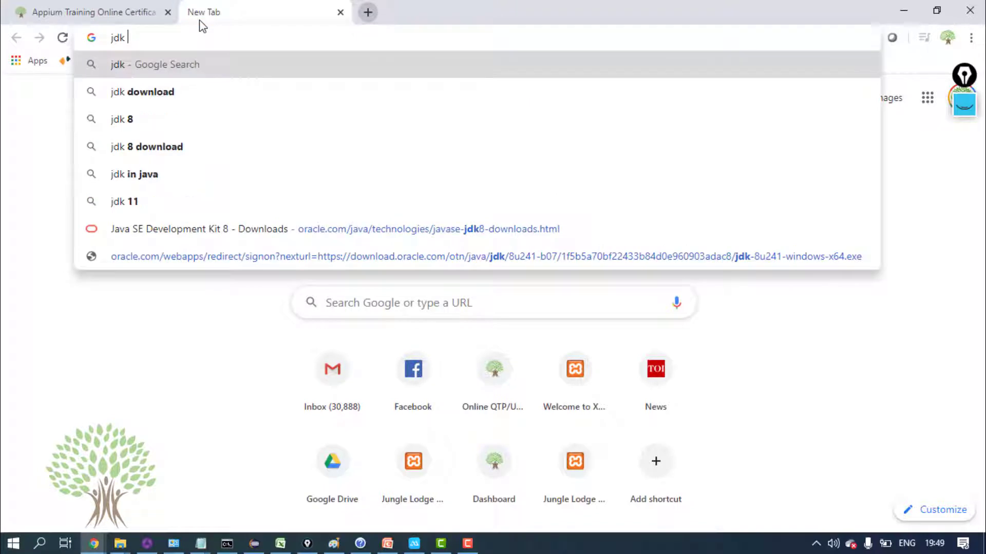
pyautogui.write(' 8 download')
pyautogui.press('Return')
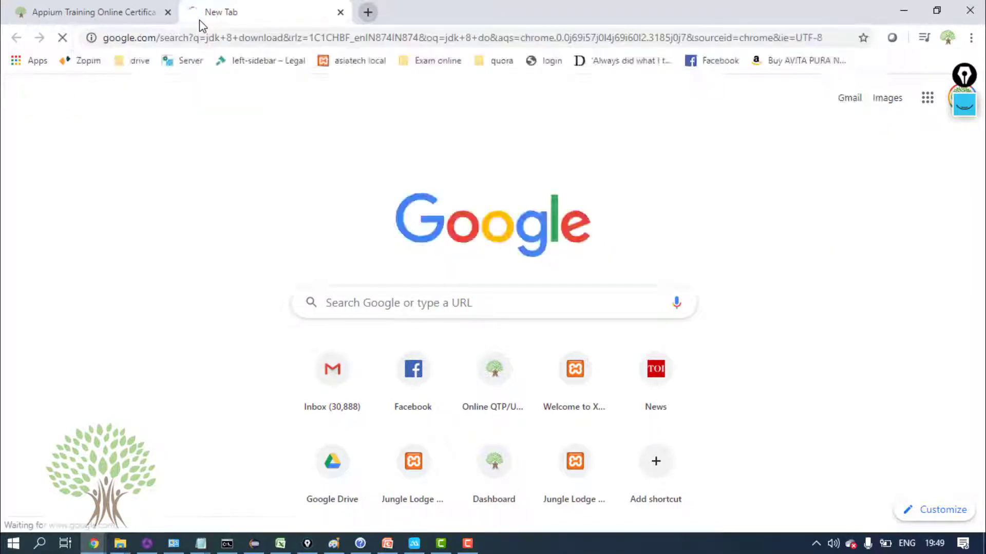
pyautogui.click(223, 205)
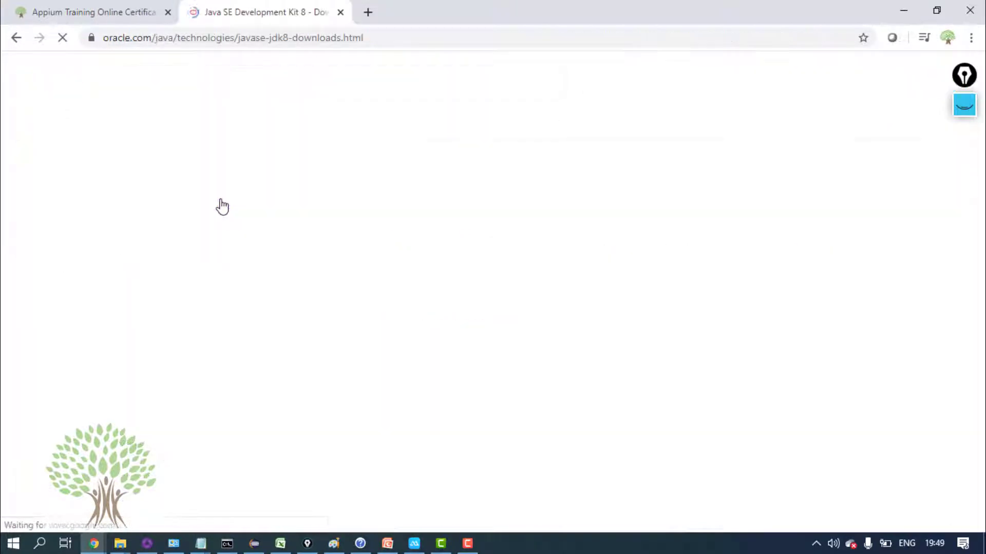
# Request the Windows x64 installer jdk-8u241-windows-x64.exe, accepting the Oracle Technology Network License Agreement, and continue to the Oracle sign-in page.
pyautogui.scroll(-9, 223, 207)
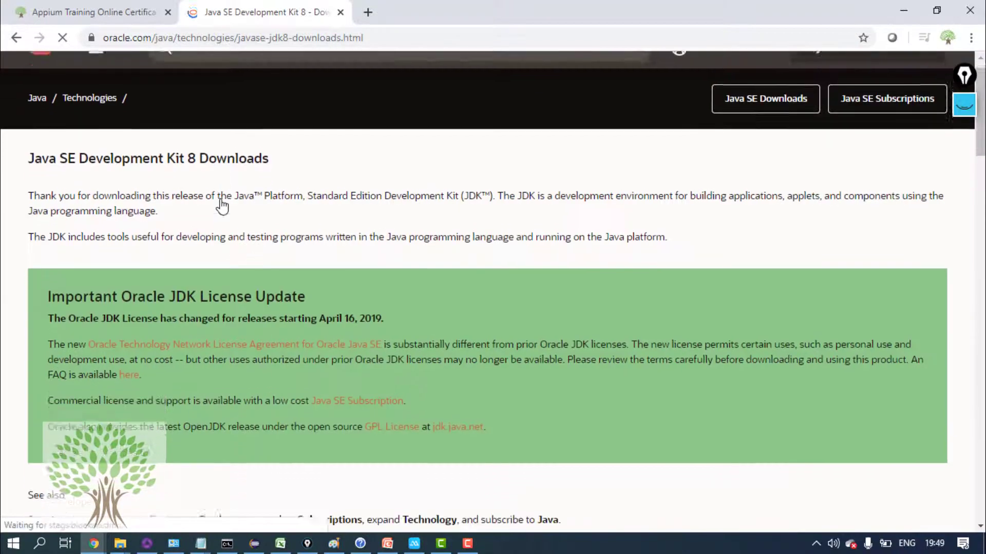
pyautogui.scroll(-15, 222, 206)
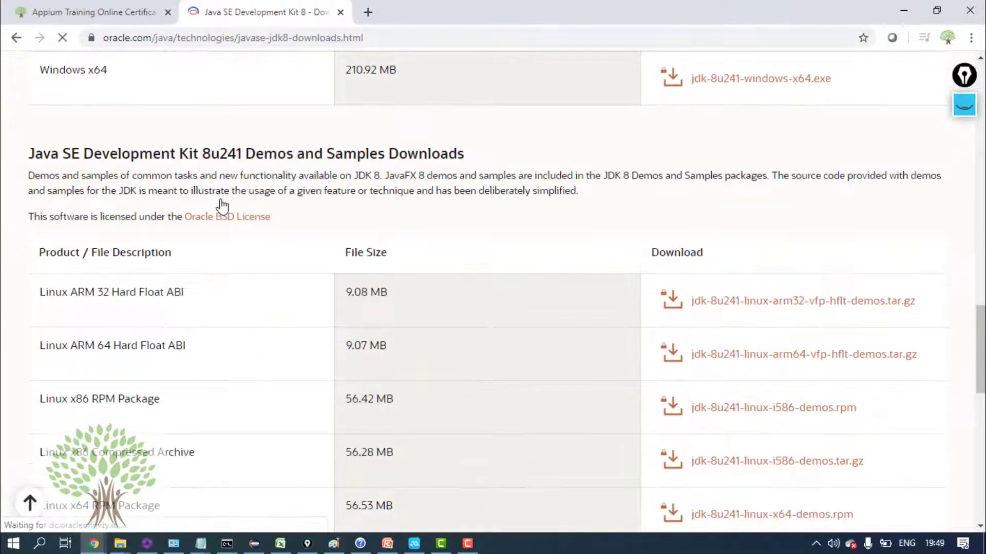
pyautogui.scroll(2, 326, 203)
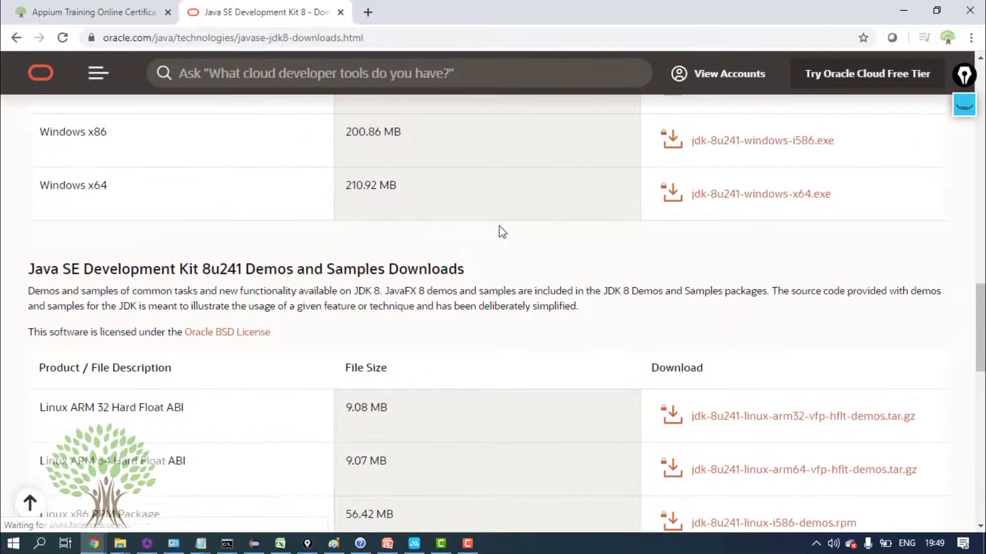
pyautogui.scroll(-7, 503, 232)
pyautogui.scroll(15, 502, 232)
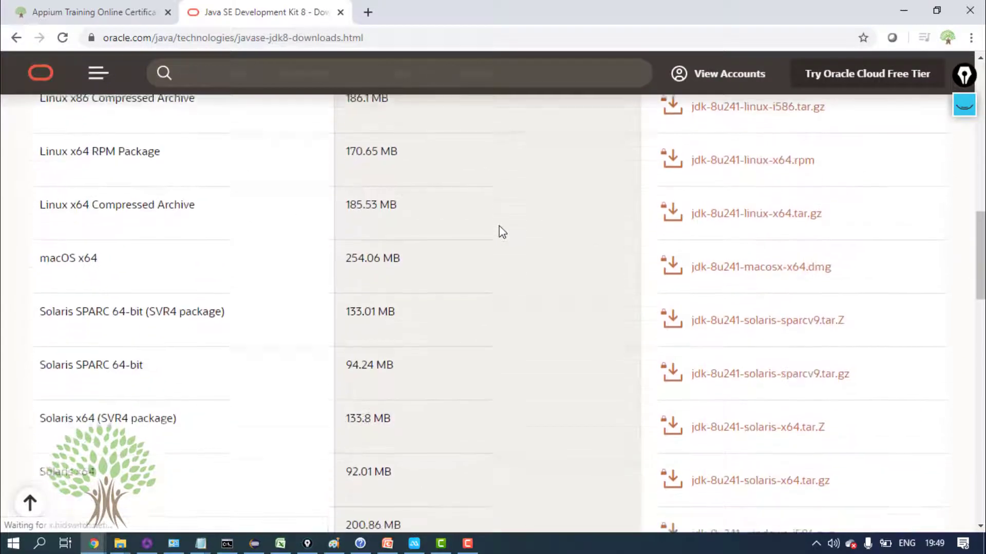
pyautogui.scroll(-2, 502, 232)
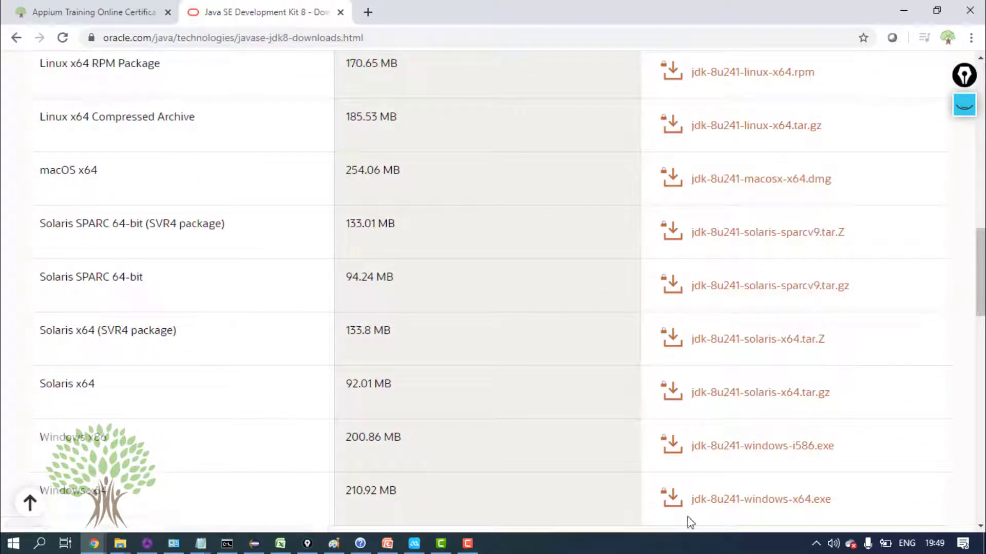
pyautogui.click(728, 503)
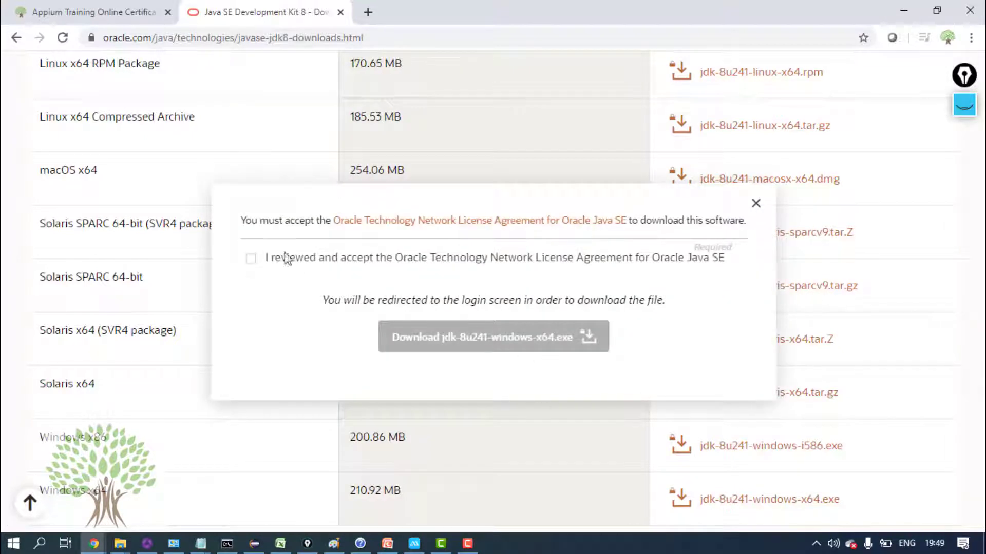
pyautogui.click(251, 259)
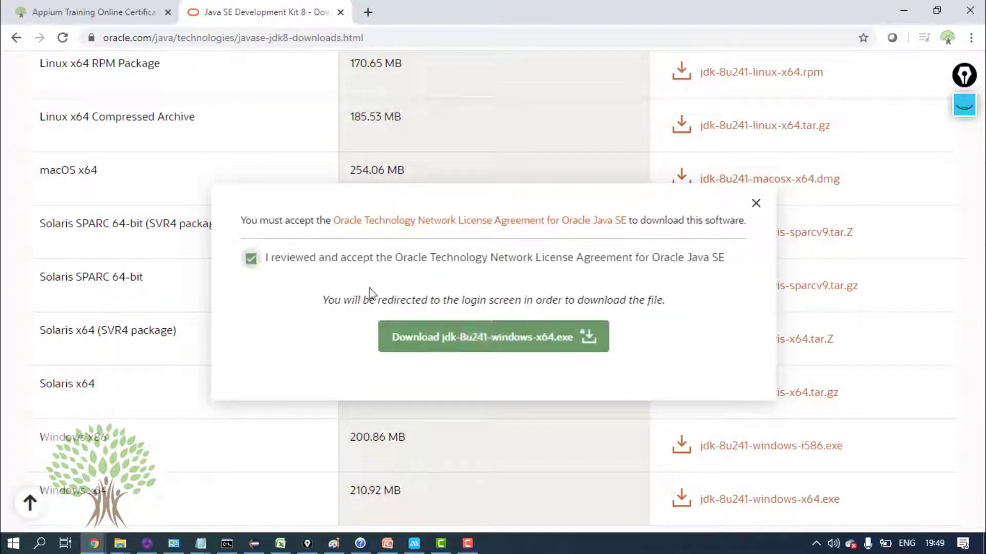
pyautogui.click(483, 336)
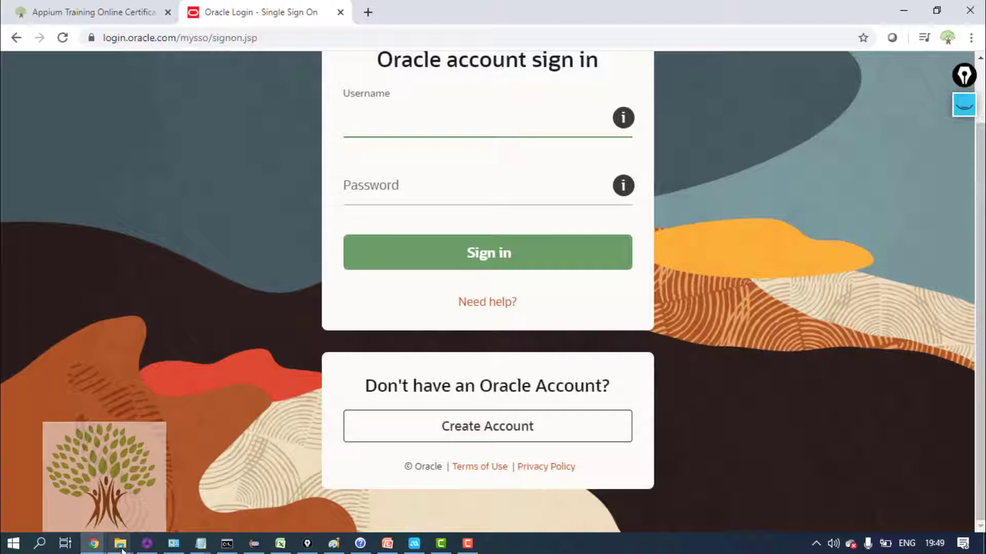
# Switch to File Explorer and open the jdk1.8.0_05 folder inside C:\Program Files\Java.
pyautogui.moveTo(122, 547)
pyautogui.click(169, 493)
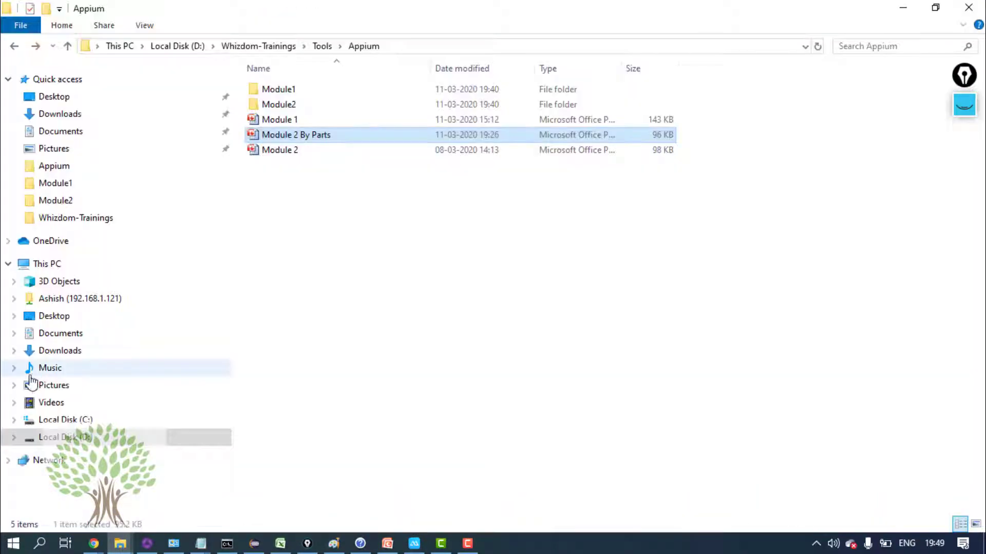
pyautogui.click(75, 419)
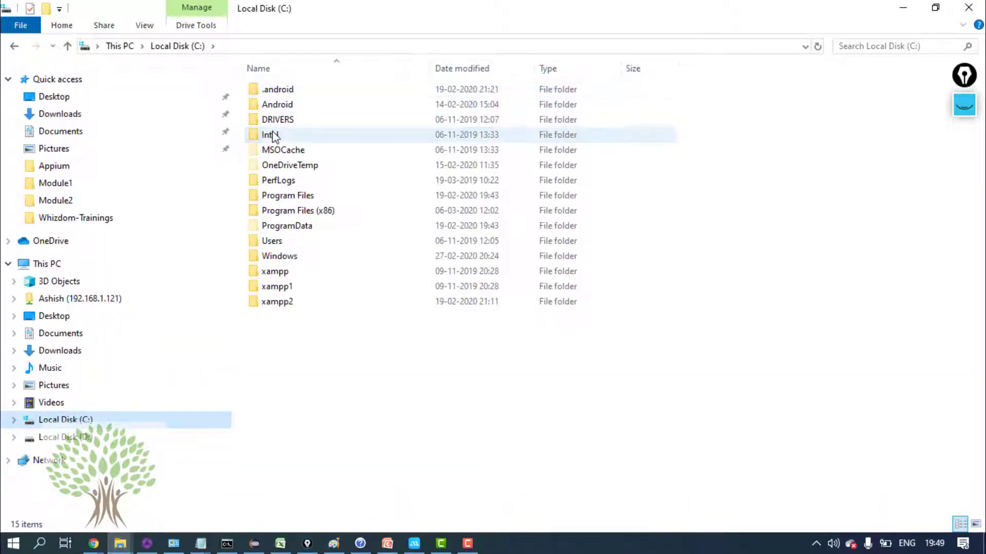
pyautogui.click(275, 137)
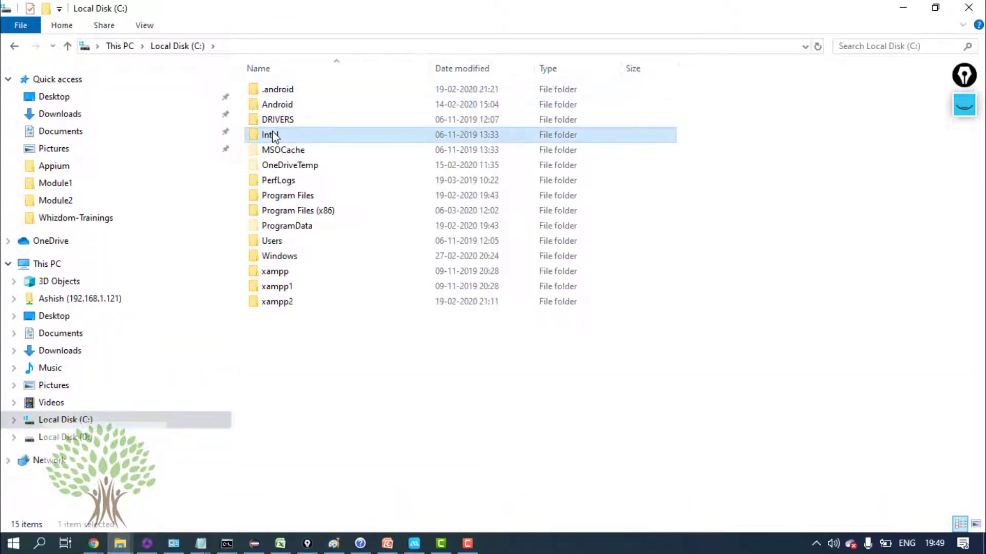
pyautogui.doubleClick(282, 195)
pyautogui.press('j')
pyautogui.press('Return')
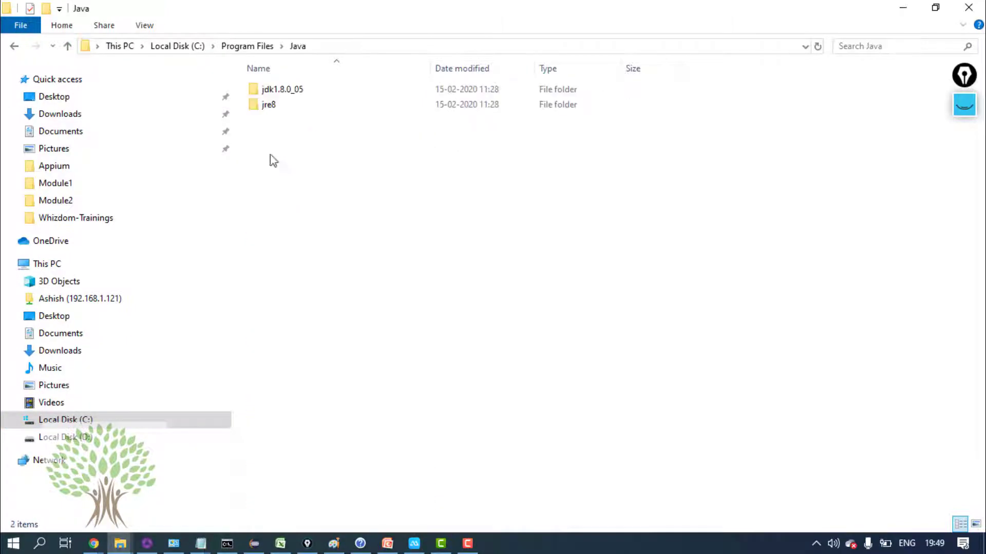
pyautogui.click(277, 92)
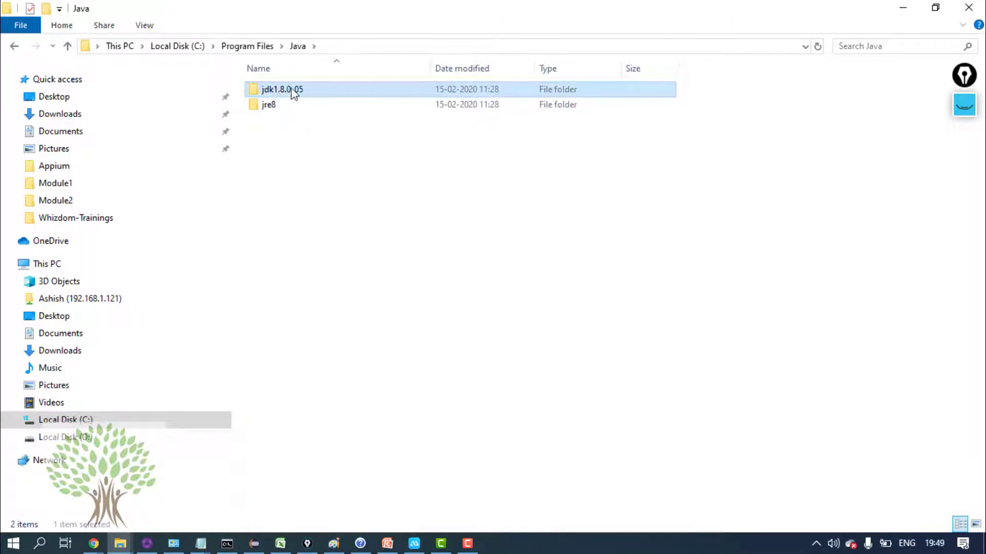
pyautogui.doubleClick(294, 93)
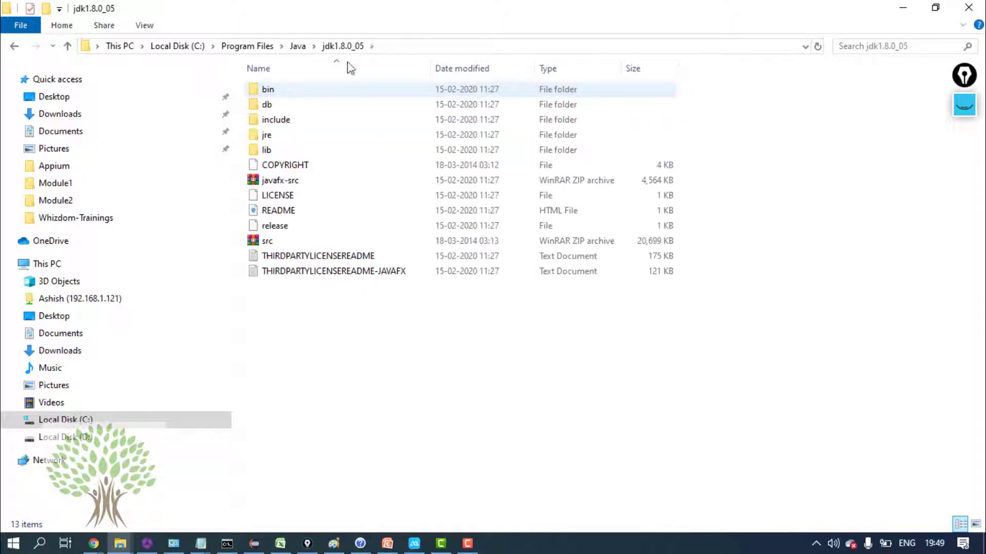
# Copy the full path of the jdk1.8.0_05 folder, C:\Program Files\Java\jdk1.8.0_05.
pyautogui.click(394, 48)
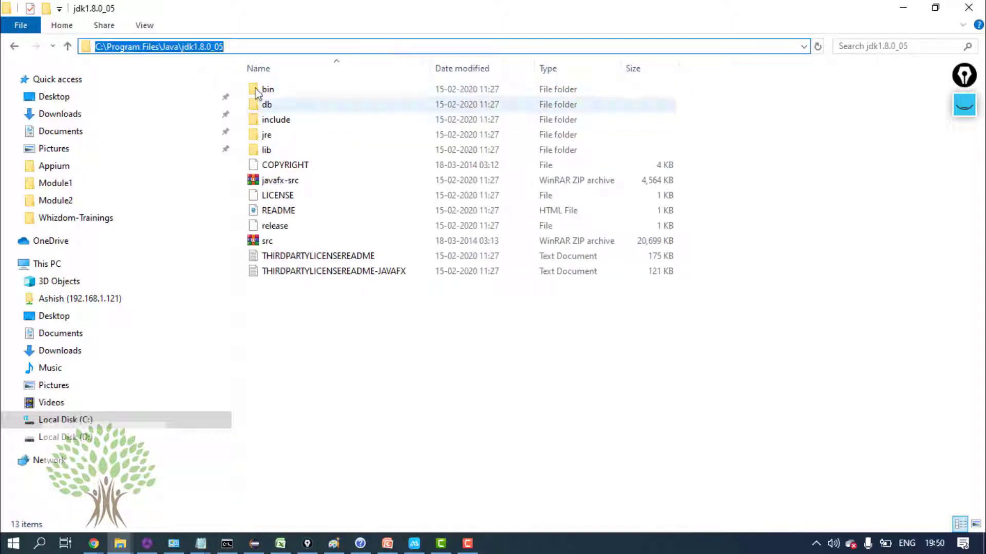
pyautogui.moveTo(264, 90)
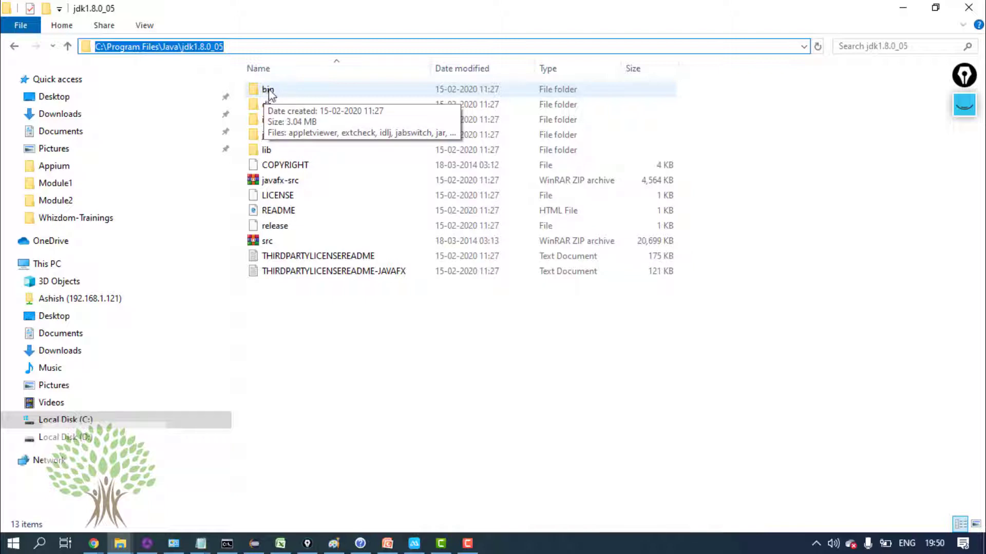
pyautogui.rightClick(220, 48)
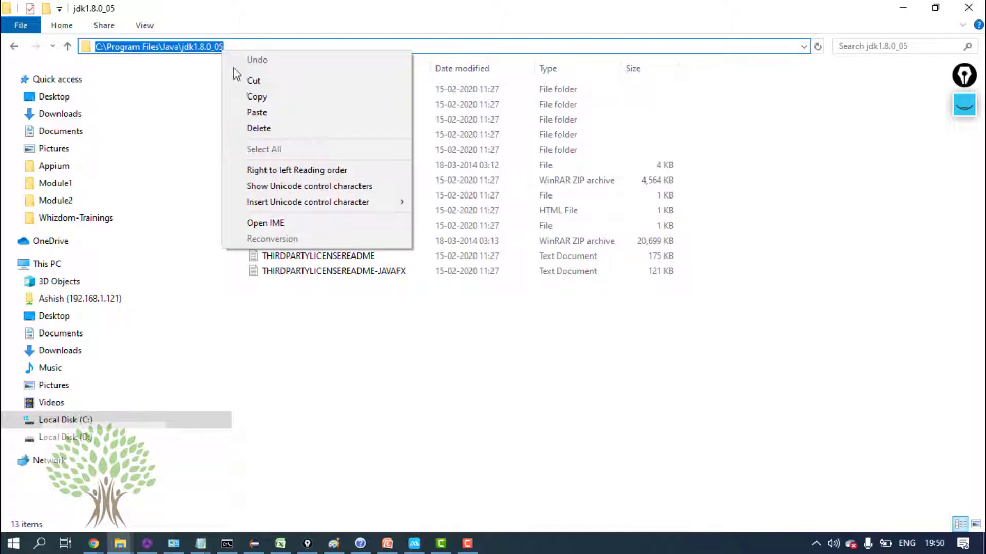
pyautogui.click(244, 97)
# Open the Environment Variables dialog through this PC's advanced system settings.
pyautogui.rightClick(47, 265)
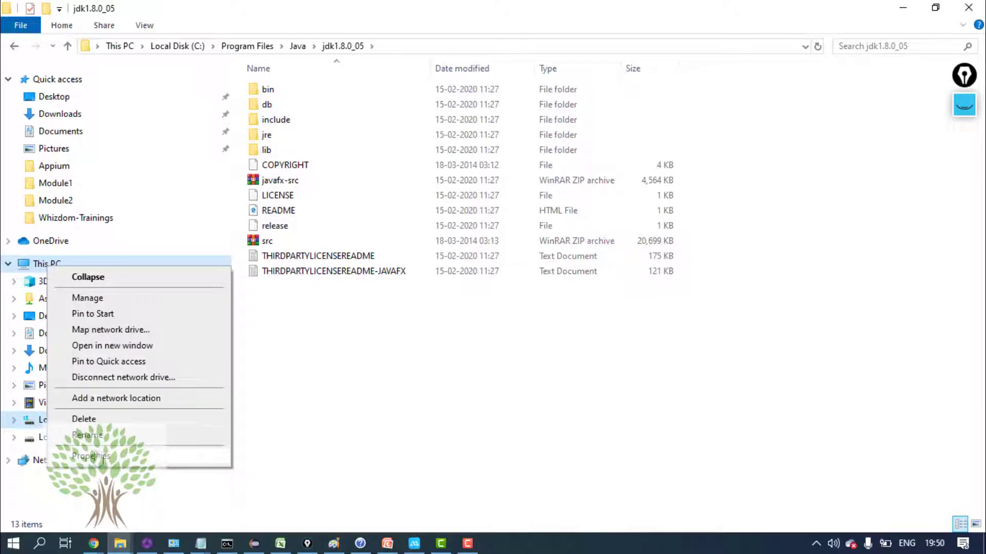
pyautogui.click(95, 456)
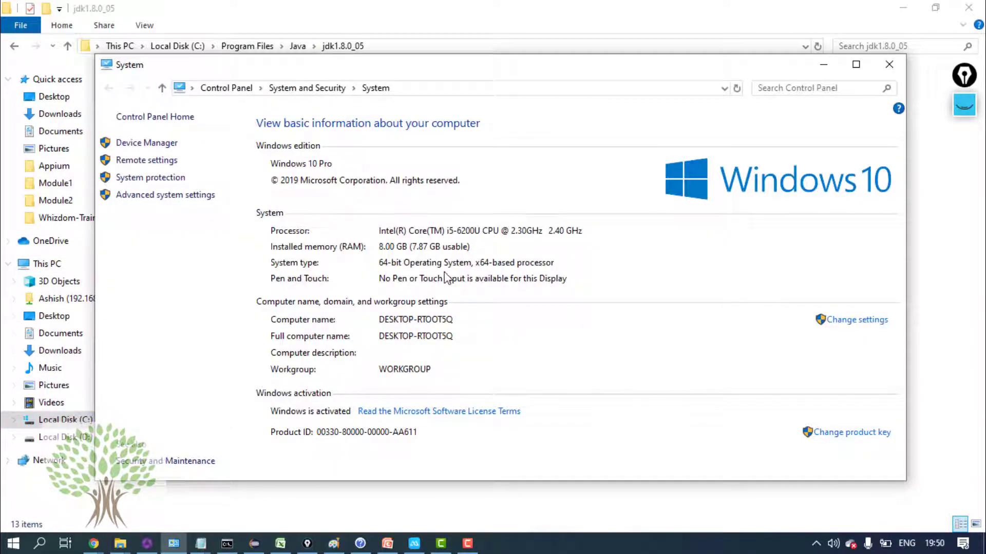
pyautogui.click(173, 199)
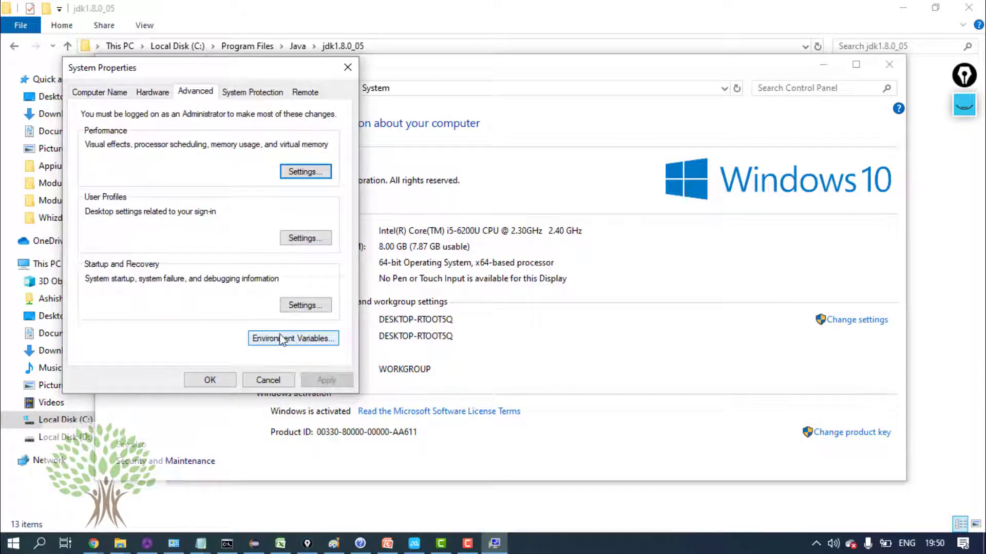
pyautogui.click(286, 339)
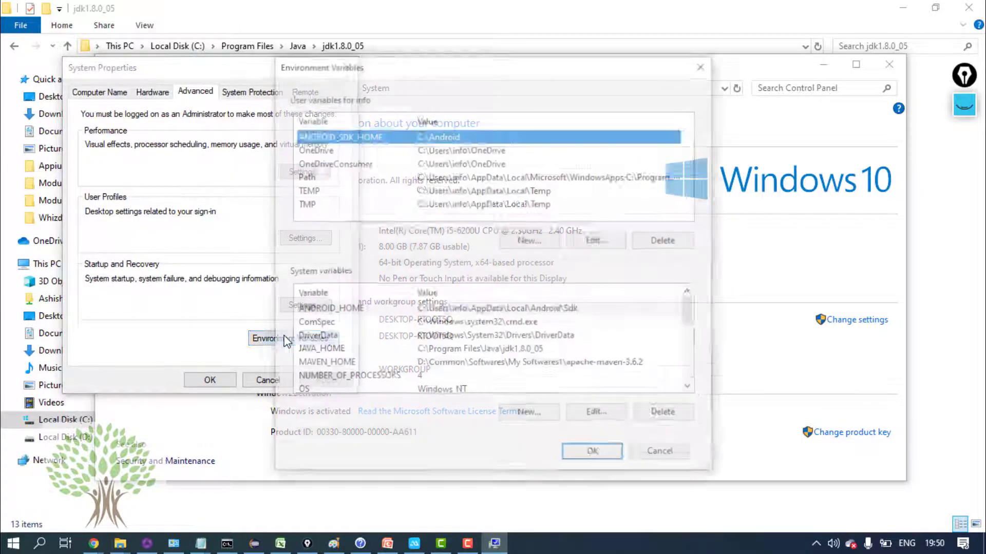
# Review the name and value of the JAVA_HOME system variable and accept them as they are.
pyautogui.click(530, 415)
pyautogui.click(685, 306)
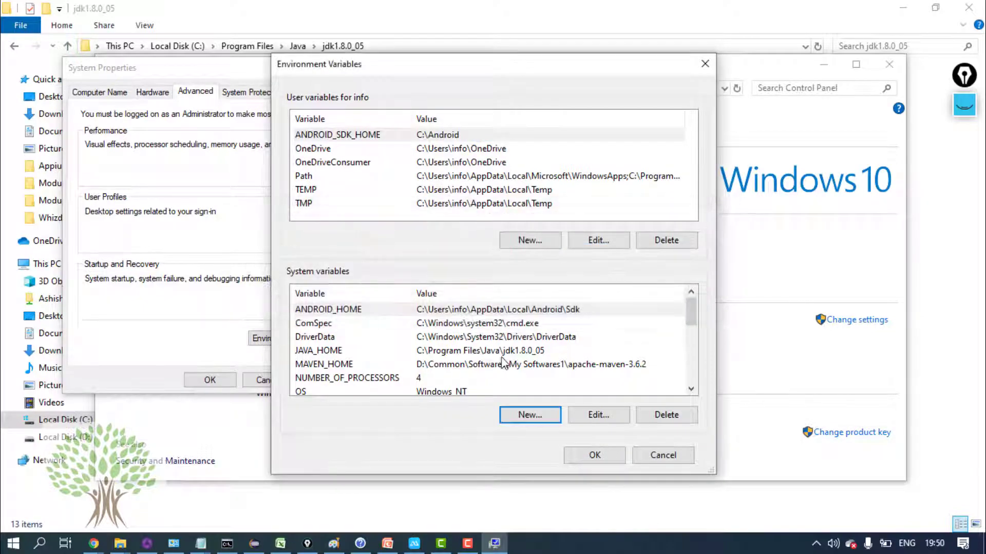
pyautogui.doubleClick(481, 351)
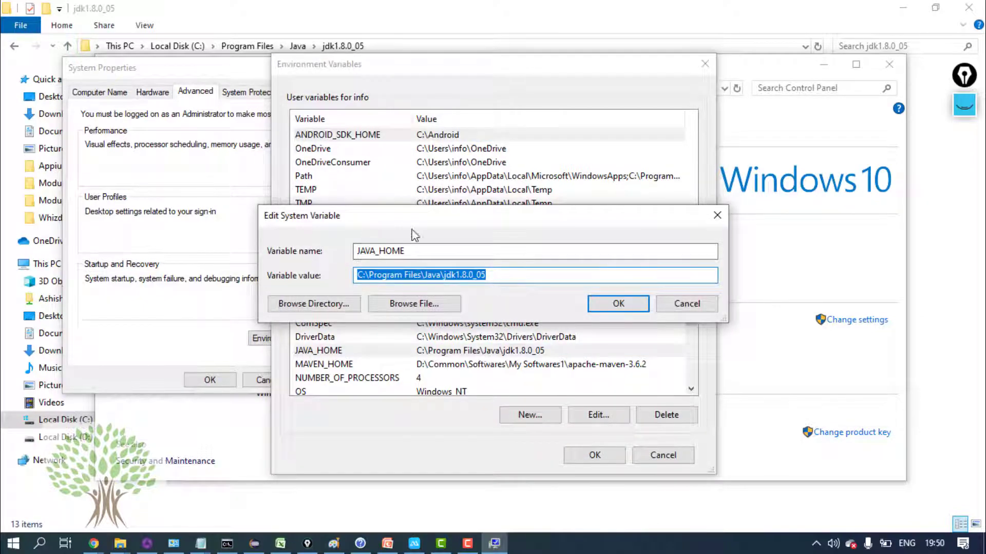
pyautogui.click(408, 251)
pyautogui.doubleClick(409, 251)
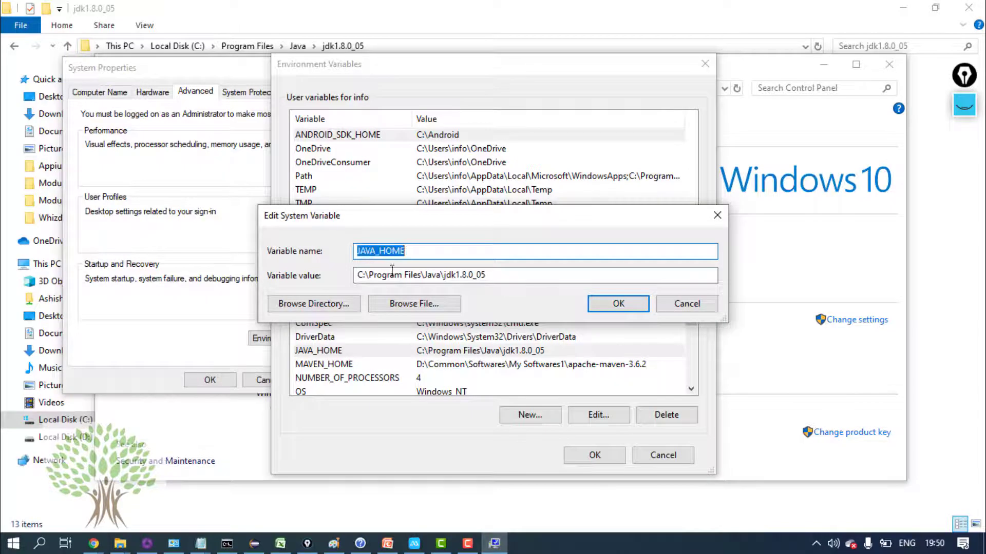
pyautogui.moveTo(506, 275); pyautogui.dragTo(356, 275)
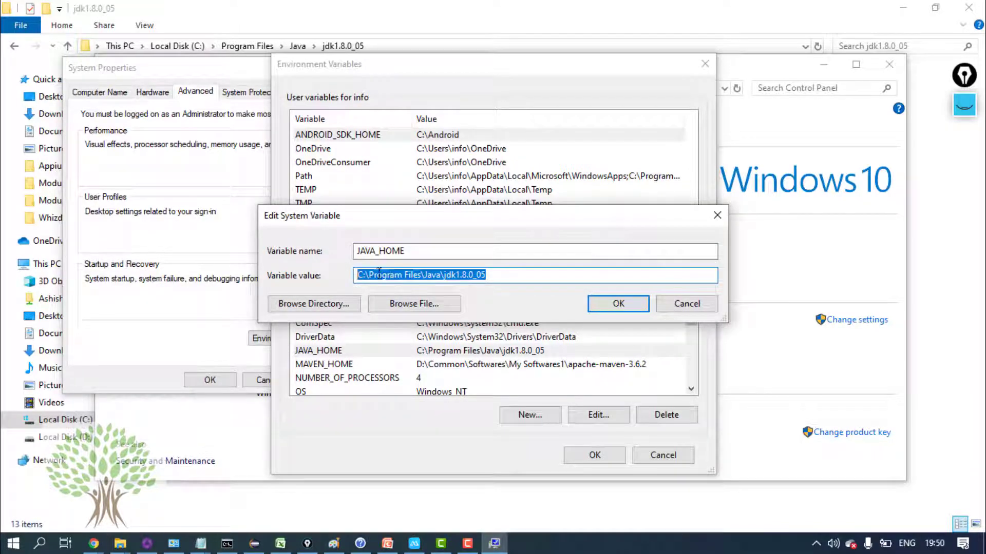
pyautogui.click(618, 304)
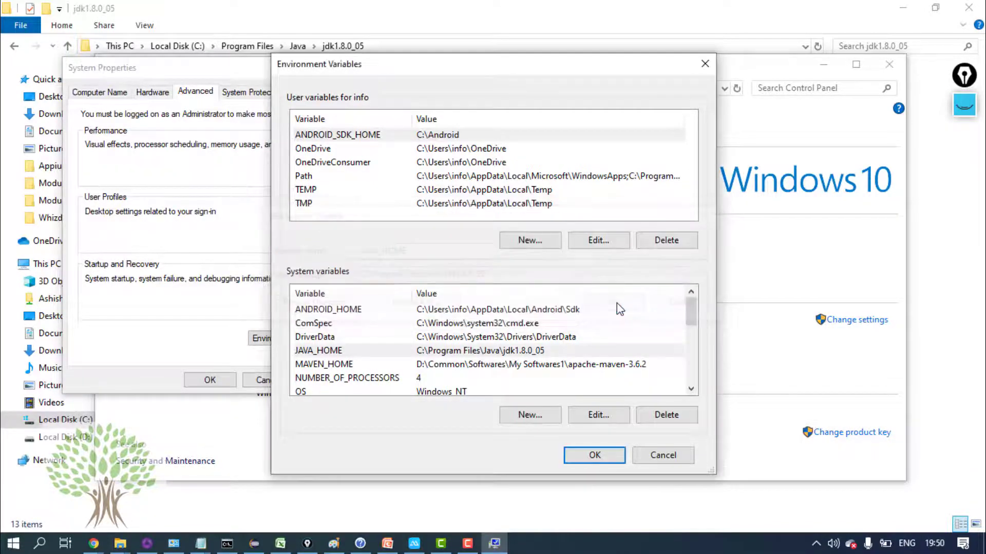
# Examine the entries of the system Path variable for the JDK folder, closing the list without changes.
pyautogui.click(691, 389)
pyautogui.click(691, 389)
pyautogui.click(691, 390)
pyautogui.doubleClick(588, 364)
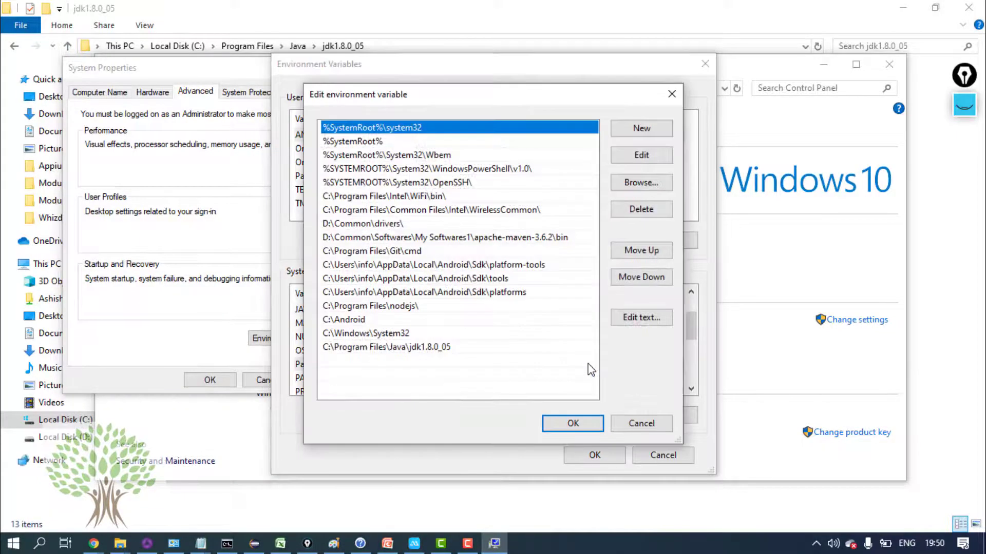
pyautogui.click(637, 424)
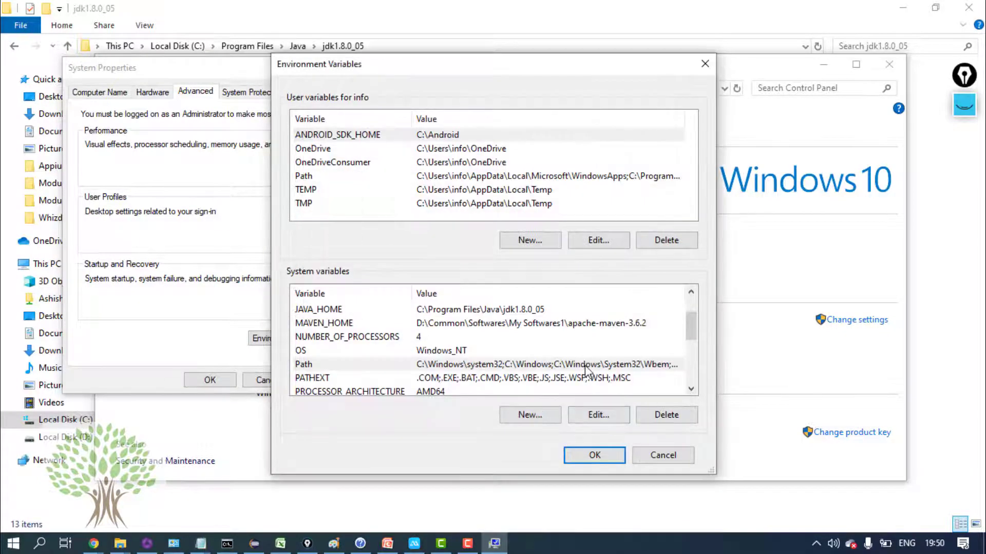
# View the system Path variable's value in its plain-text form and leave it without changes.
pyautogui.doubleClick(586, 365)
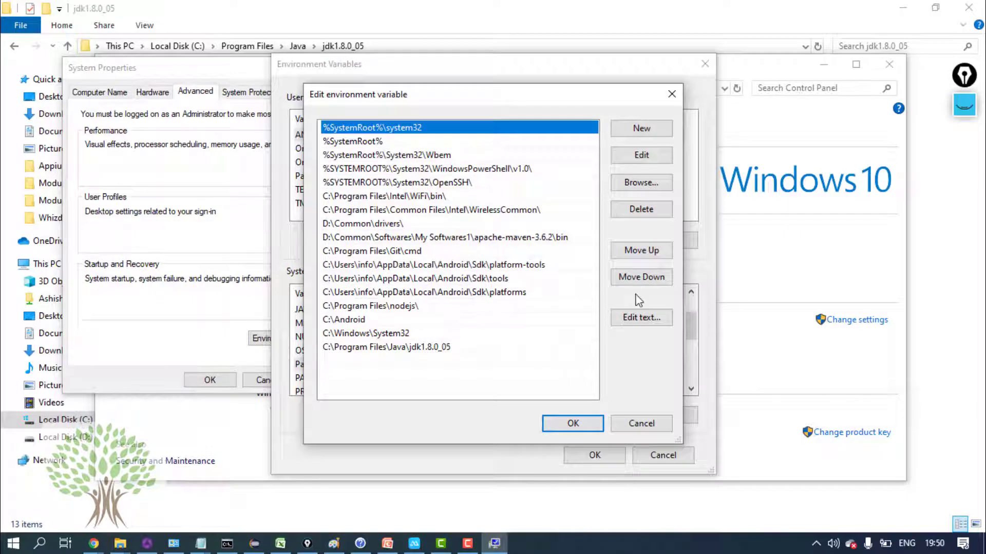
pyautogui.click(642, 318)
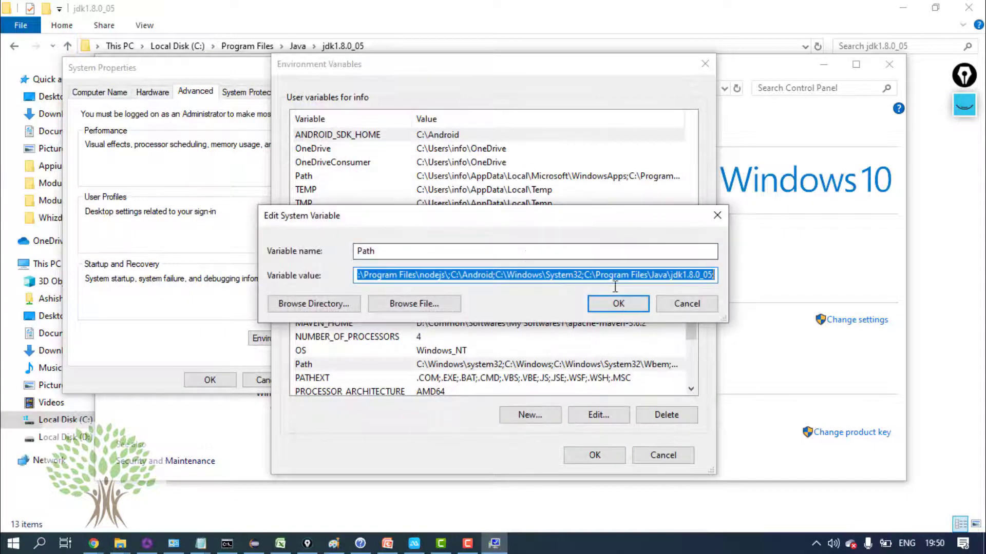
pyautogui.click(666, 306)
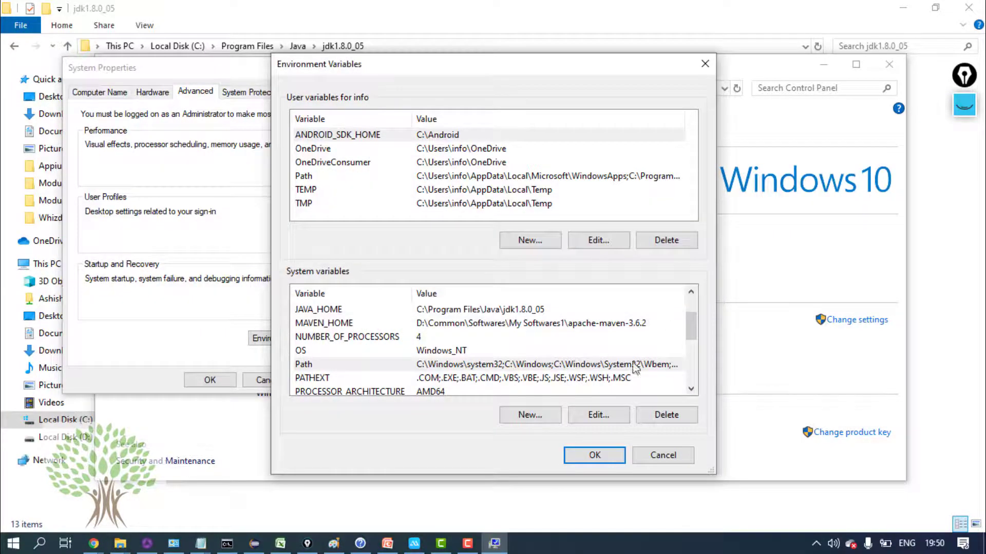
# Try to add C:\Program Files\Java\jdk1.8.0_05\bin as a new entry in the system Path variable's list.
pyautogui.doubleClick(483, 365)
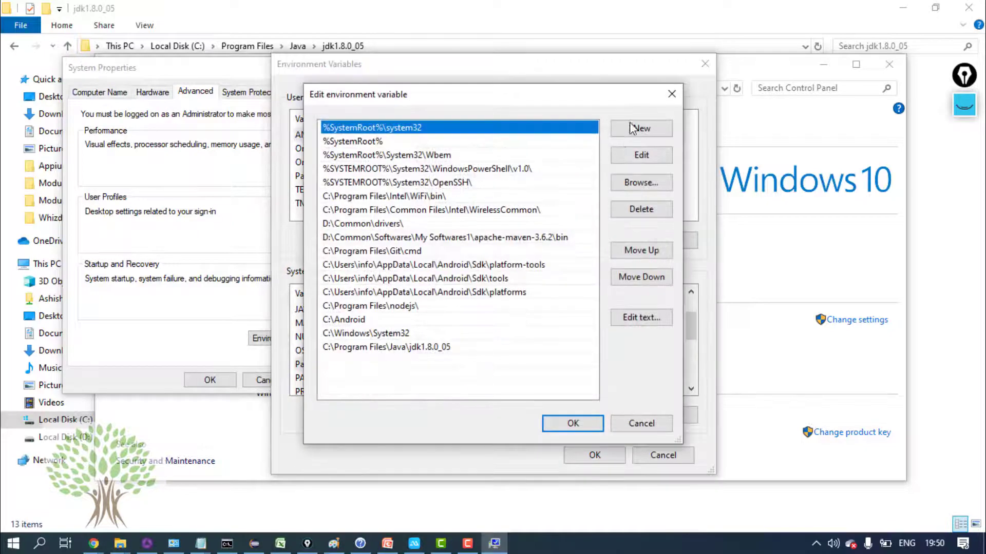
pyautogui.click(637, 130)
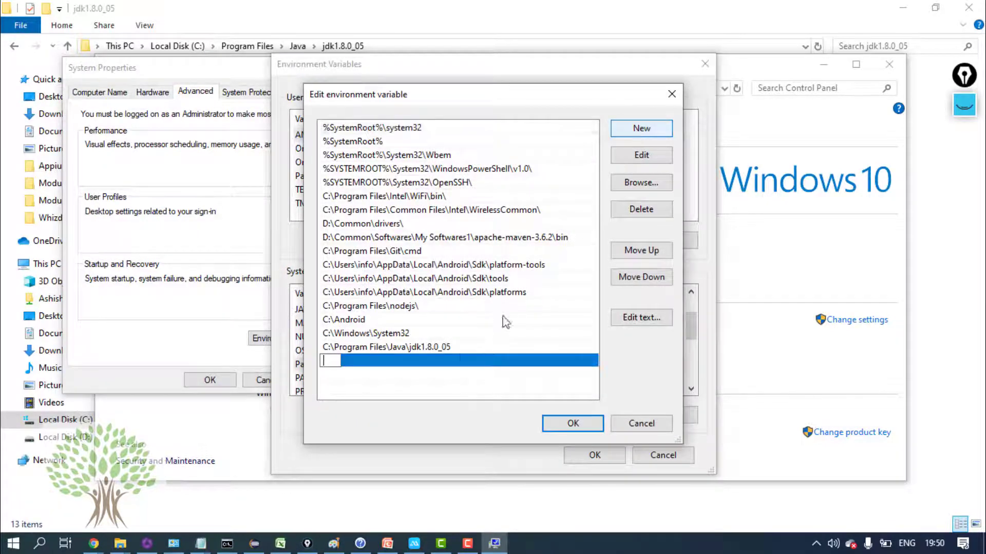
pyautogui.hotkey('ctrl', 'v')
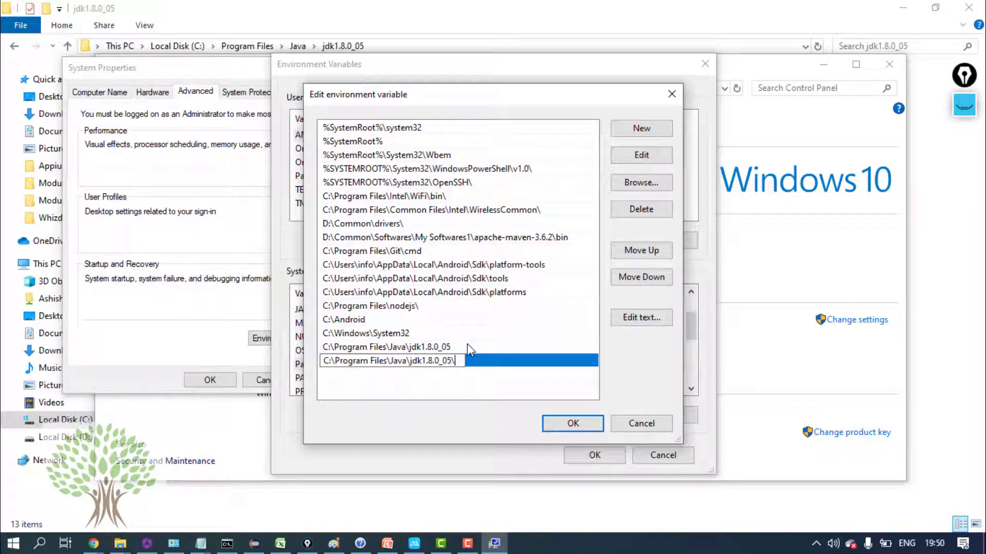
pyautogui.hotkey('ctrl', 'a')
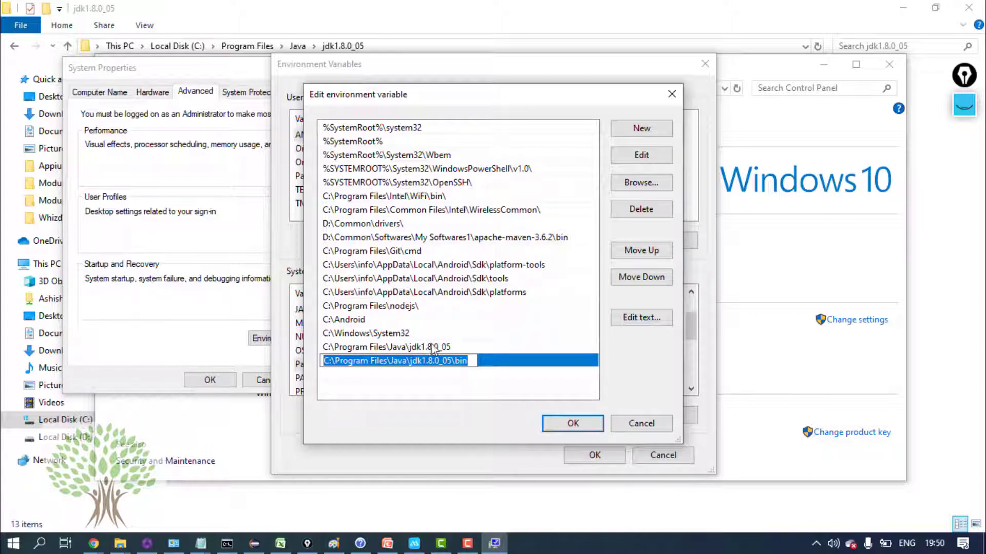
pyautogui.click(469, 360)
pyautogui.moveTo(469, 360); pyautogui.dragTo(318, 361)
pyautogui.click(639, 424)
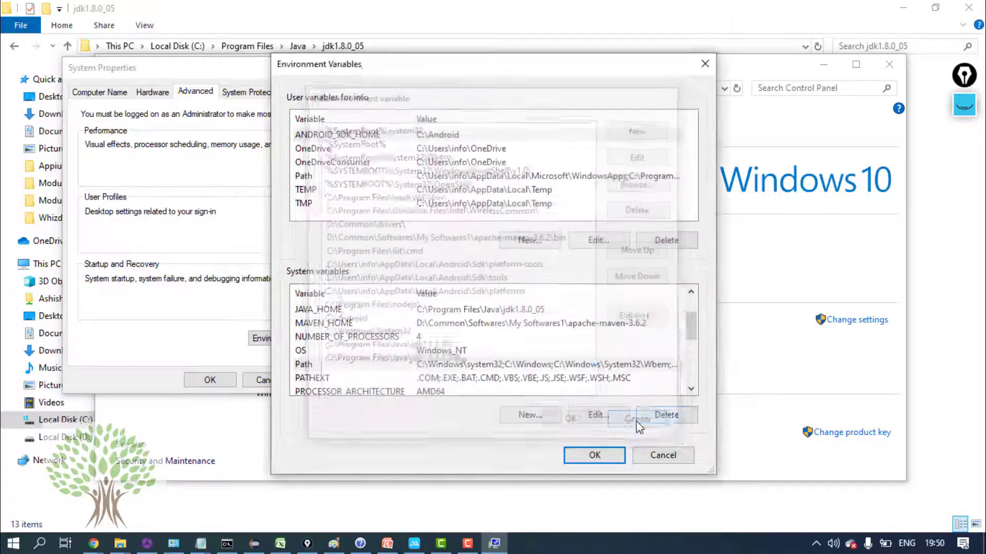
# Try to append C:\Program Files\Java\jdk1.8.0_05\bin to the end of the system Path variable's text value.
pyautogui.doubleClick(505, 365)
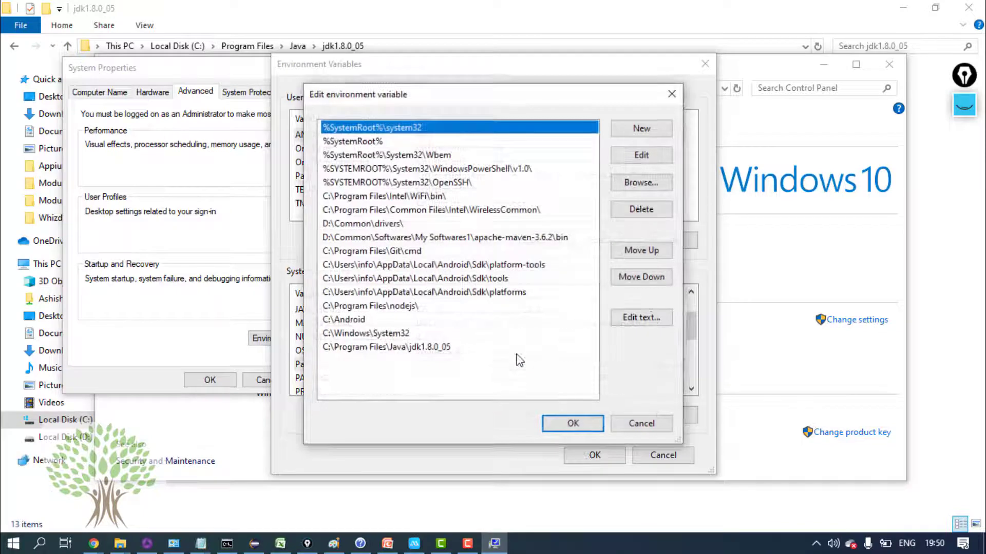
pyautogui.click(653, 317)
pyautogui.click(532, 274)
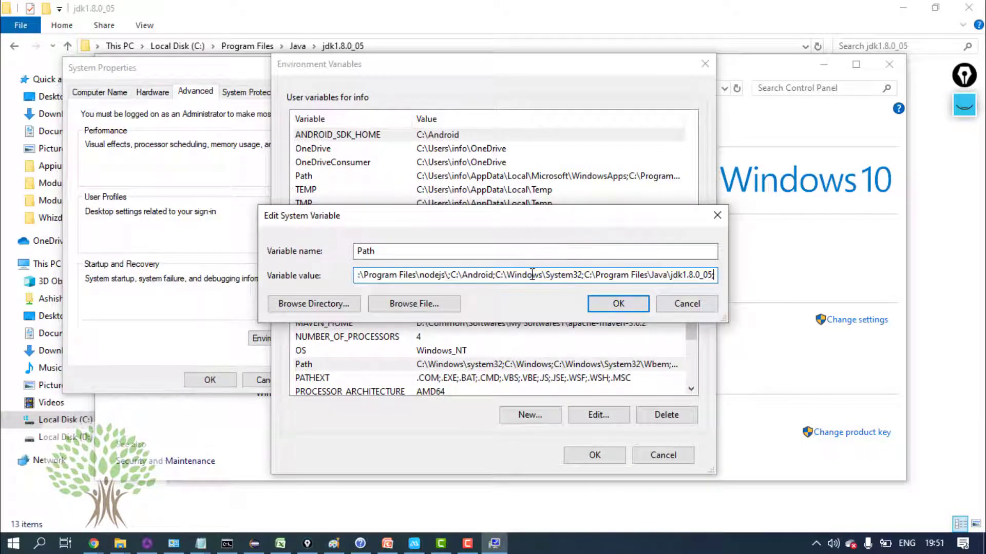
pyautogui.hotkey('ctrl', 'v')
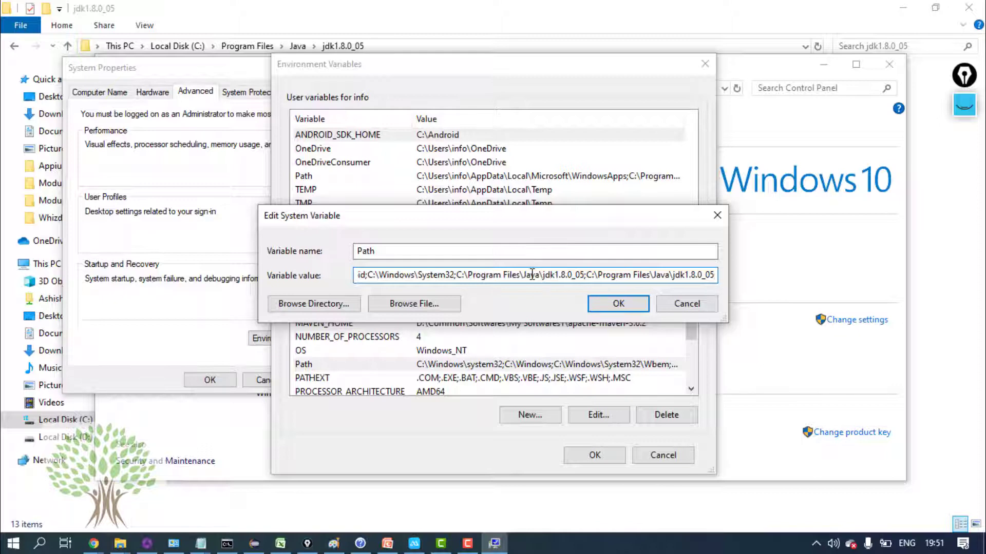
pyautogui.write('\\bin')
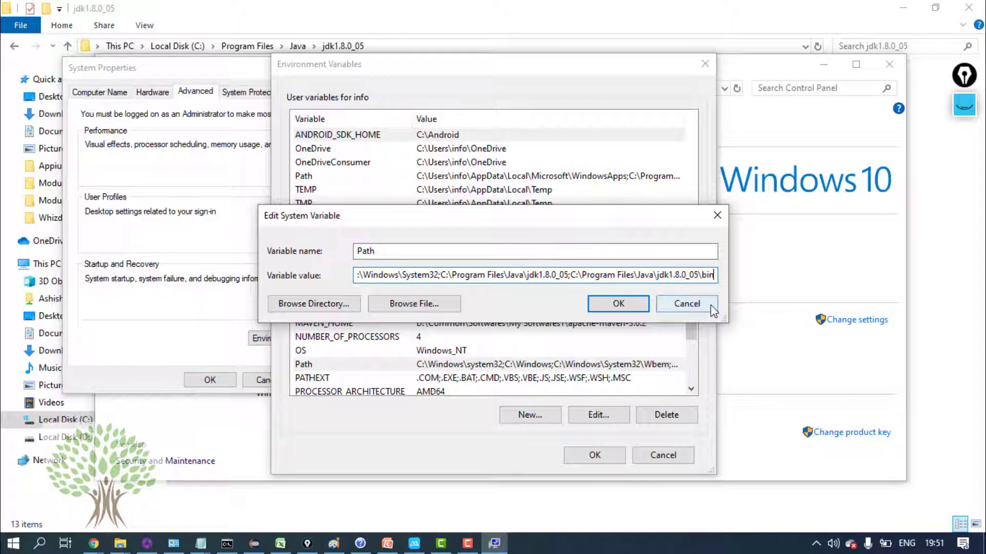
pyautogui.click(688, 305)
# Accept and close the Environment Variables and System Properties dialogs.
pyautogui.click(612, 454)
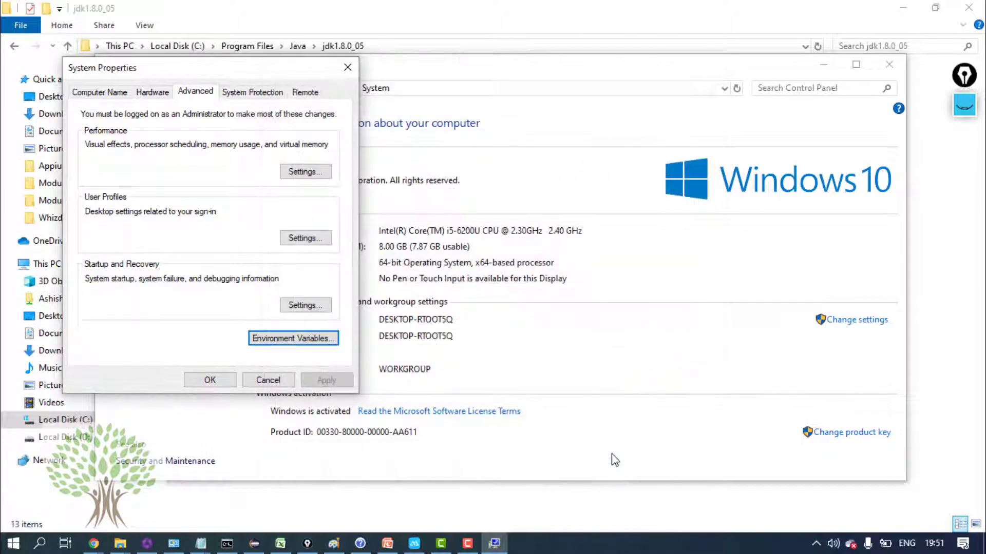
pyautogui.click(214, 382)
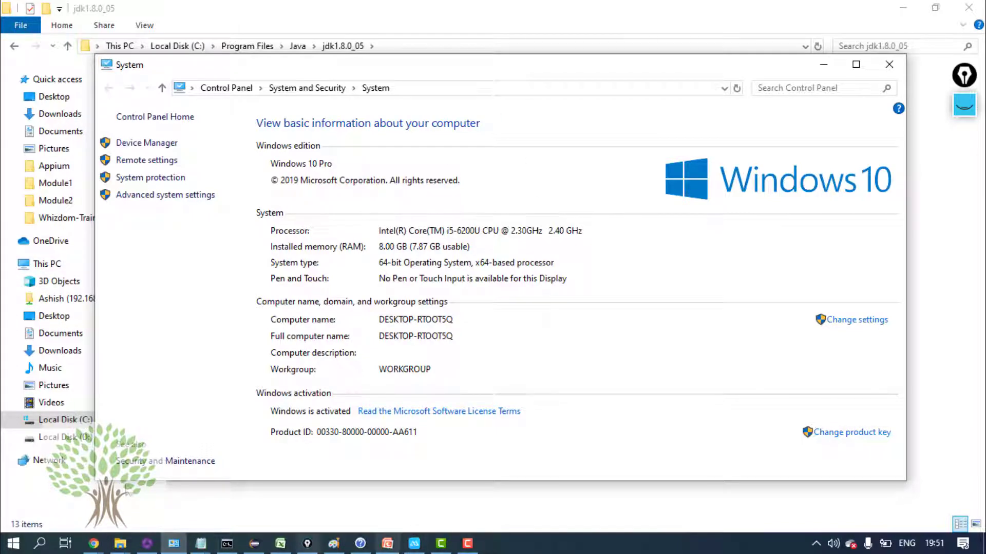
# Switch to the Appium training page in Chrome and highlight the topic "Download and Install Android".
pyautogui.moveTo(97, 545)
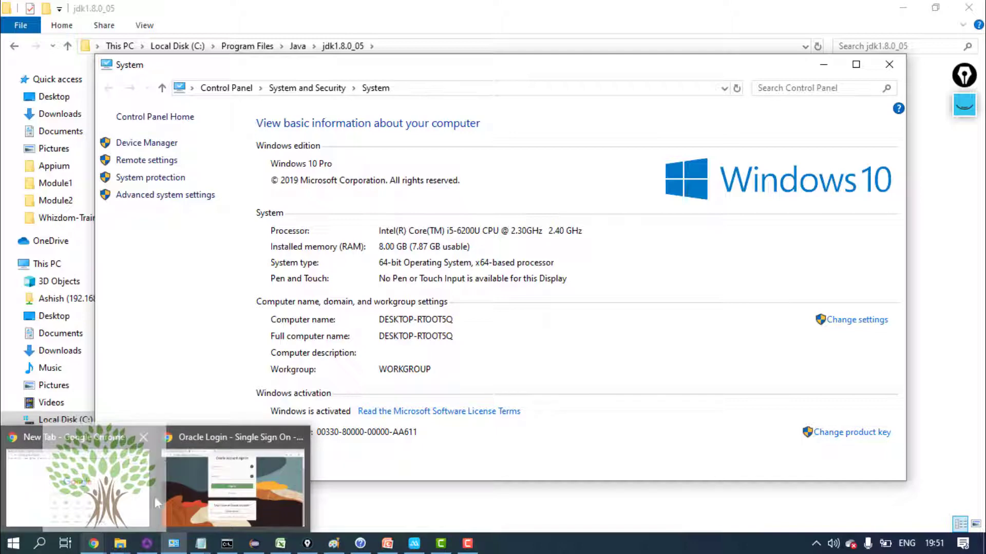
pyautogui.click(114, 501)
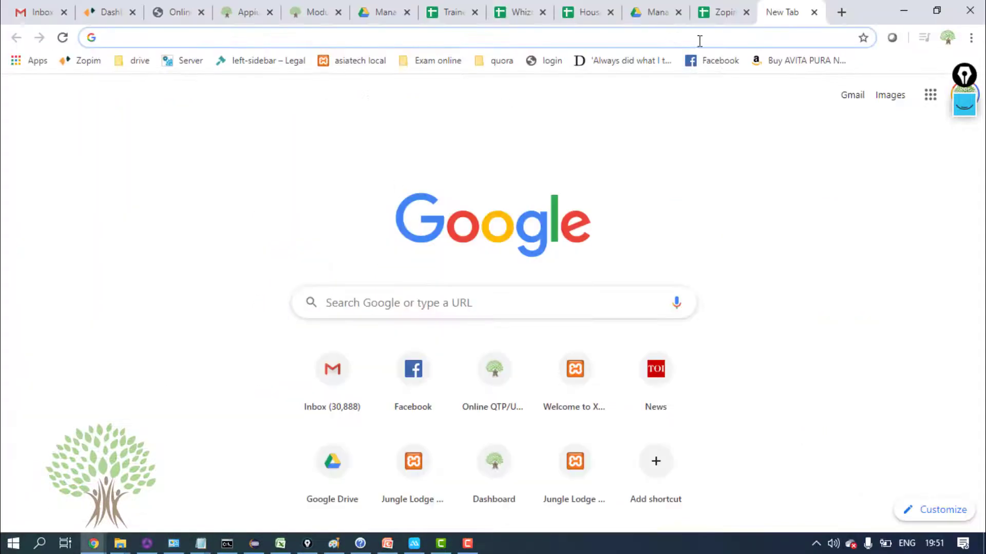
pyautogui.moveTo(96, 548)
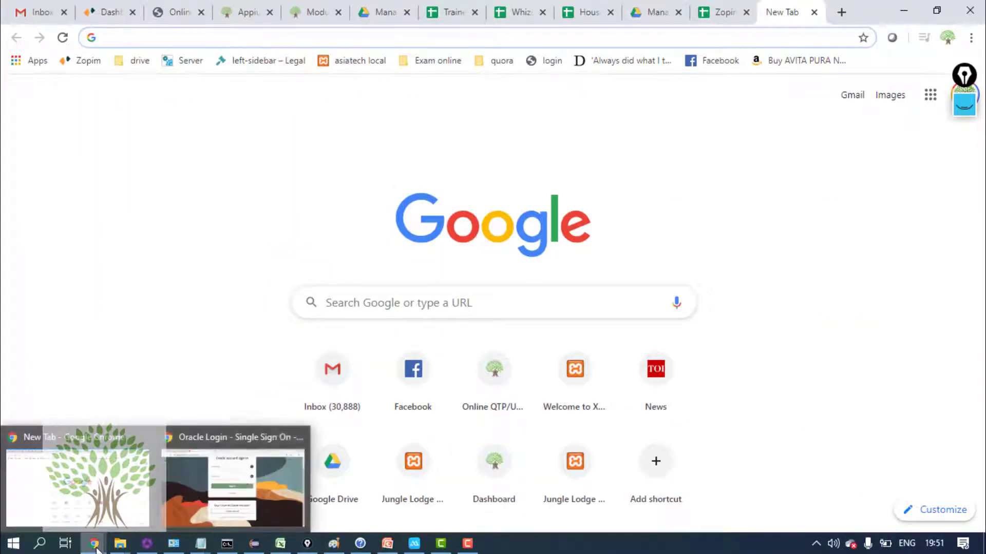
pyautogui.click(239, 476)
pyautogui.click(146, 7)
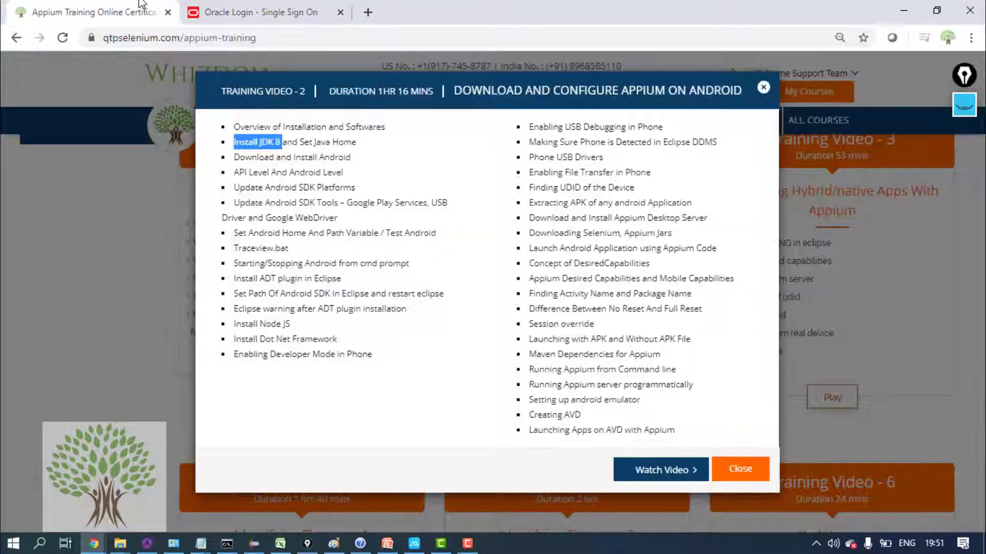
pyautogui.tripleClick(290, 159)
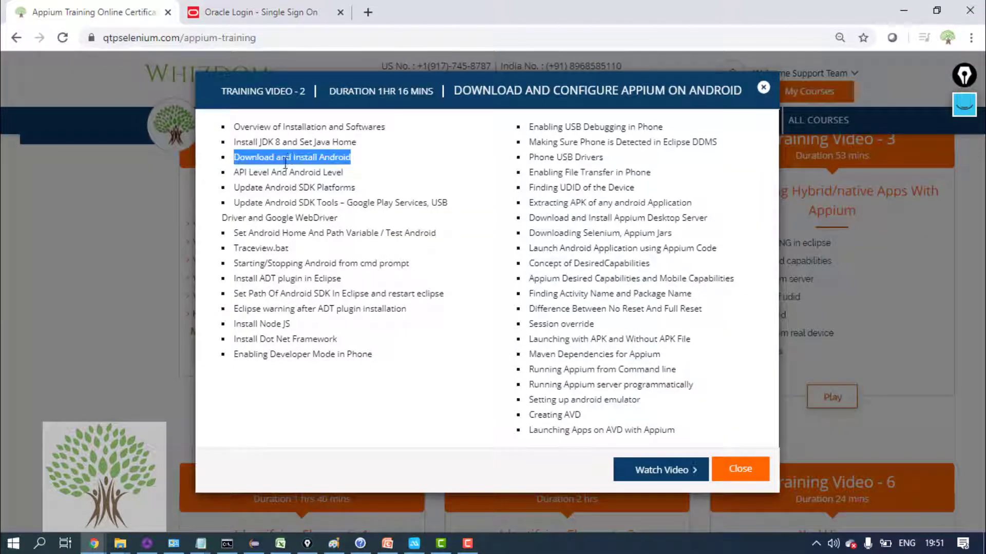
# Search the web for "download android studio" in place of the Oracle login page and open developer.android.com/studio.
pyautogui.click(278, 13)
pyautogui.click(276, 40)
pyautogui.write('dow')
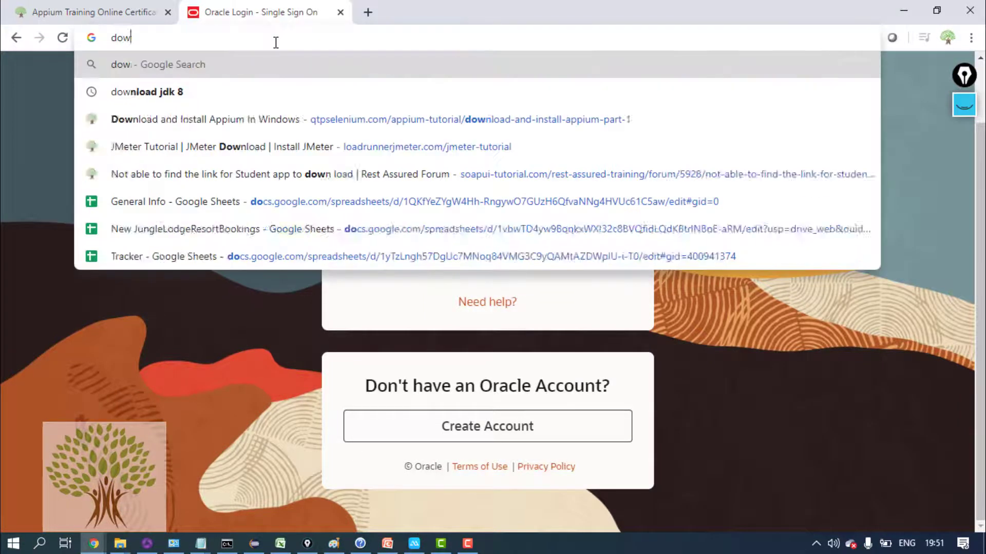
pyautogui.write('nload android studio')
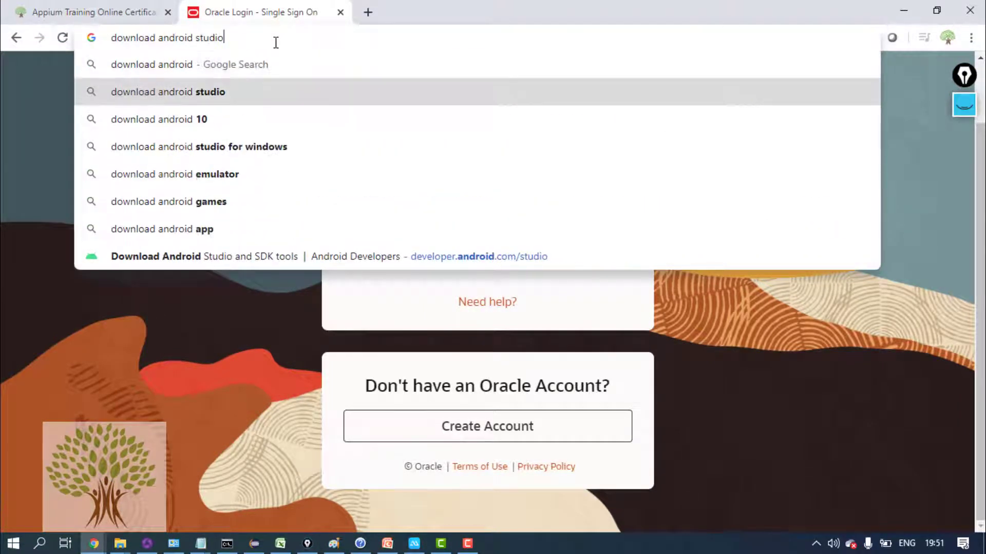
pyautogui.press('Return')
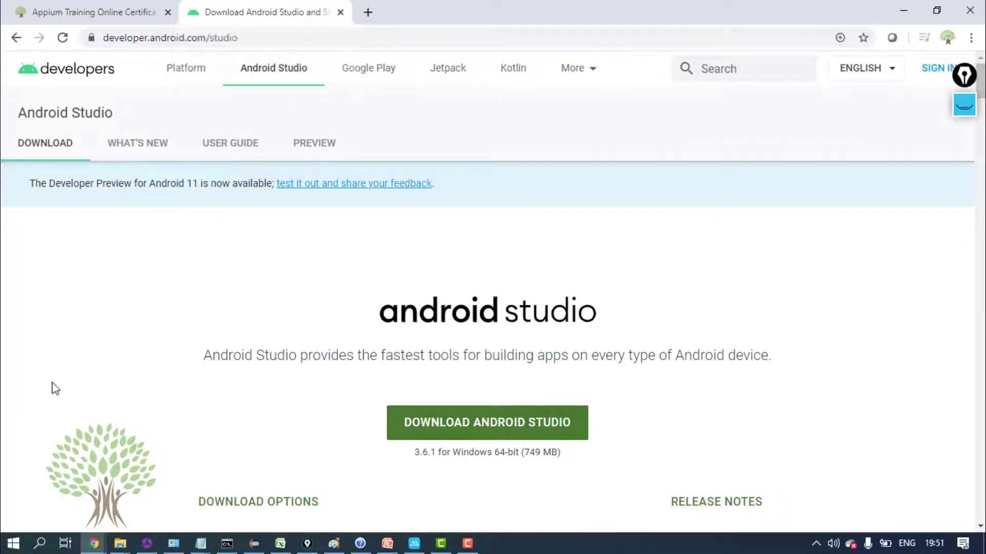
# Search Windows for "android" and launch the Android Studio app.
pyautogui.click(40, 545)
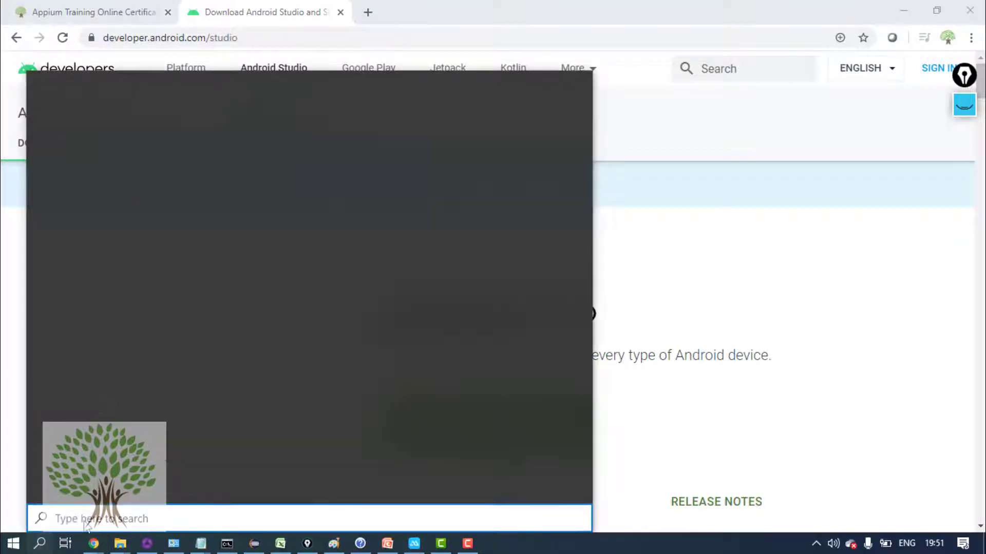
pyautogui.write('android')
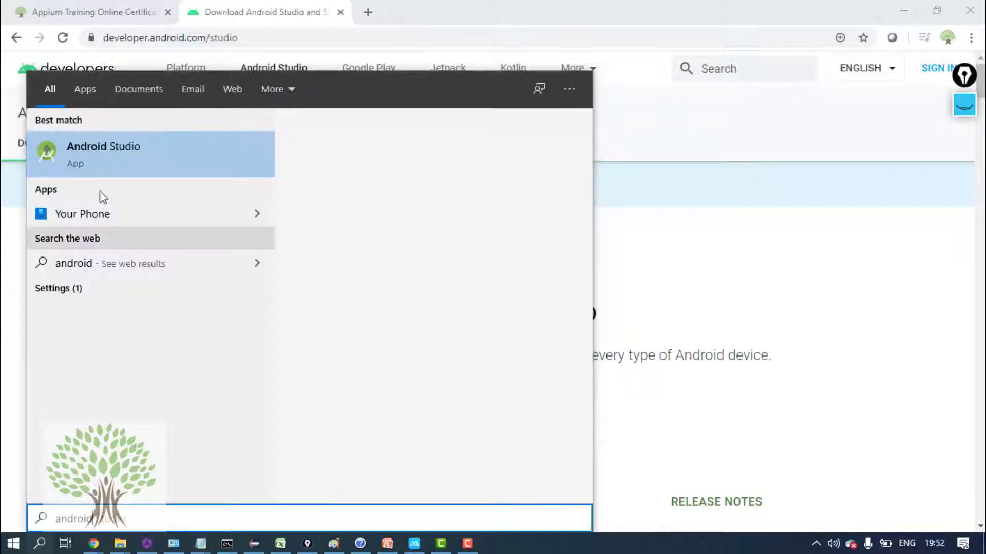
pyautogui.click(119, 160)
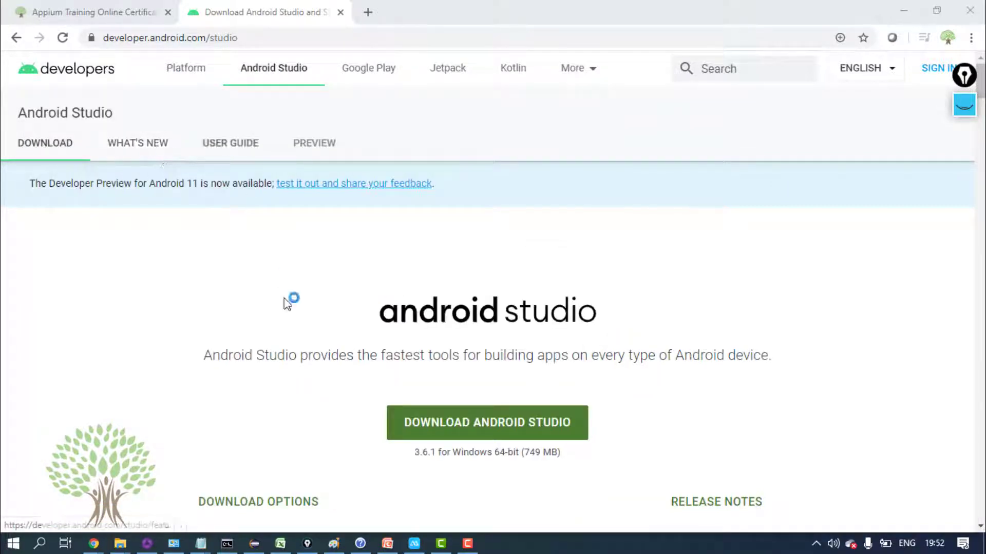
# Switch to PowerPoint and highlight the line "JDK And Android Studio Installation" on the Appium Installation slide.
pyautogui.click(387, 543)
pyautogui.tripleClick(428, 246)
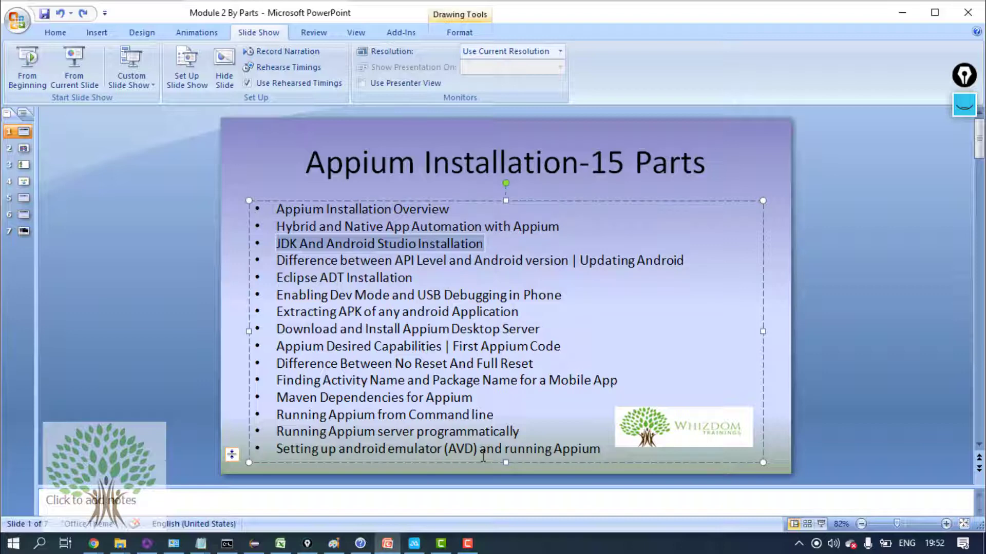
pyautogui.click(467, 544)
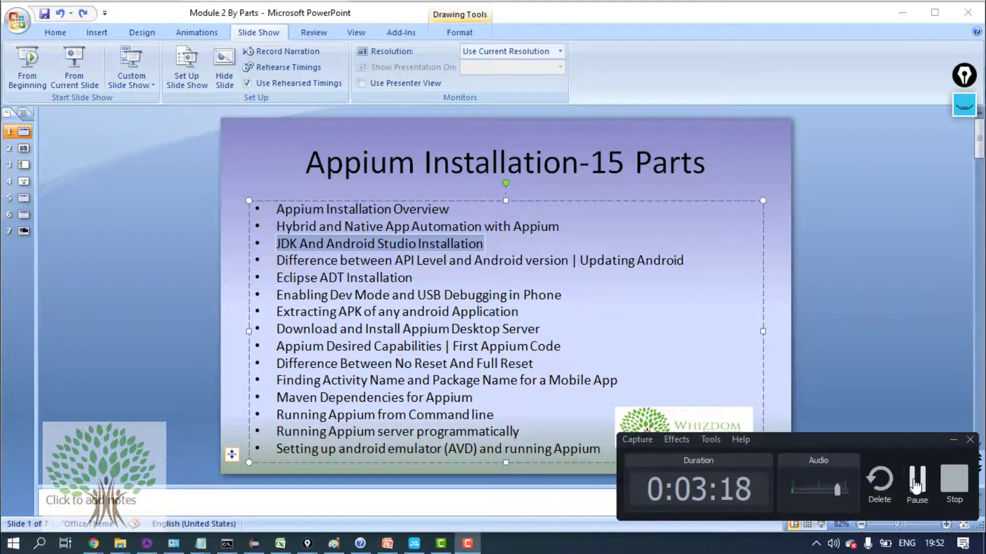
pyautogui.click(917, 483)
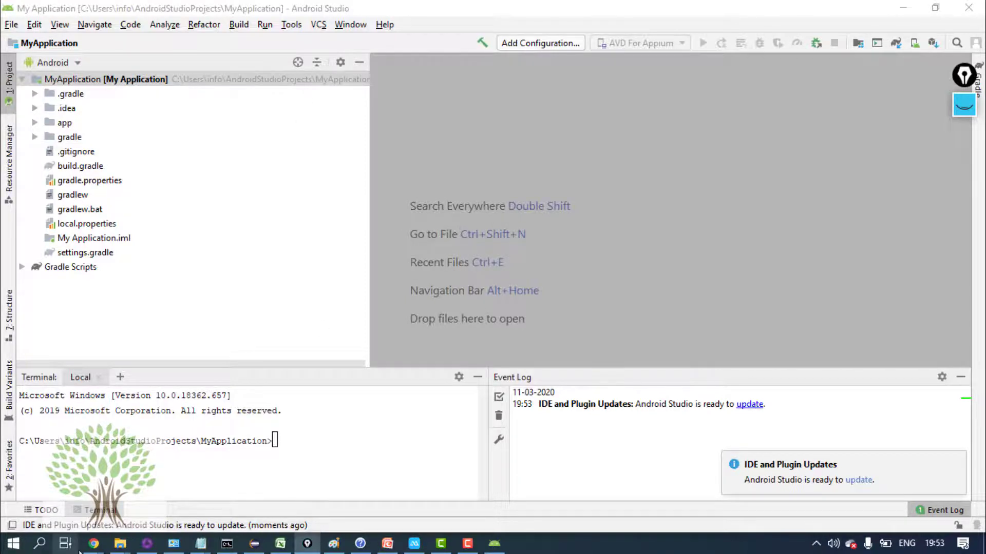
# Revisit the Android Studio download page in Chrome, and highlight "Difference between API Level and Android version | Updating Android" on the PowerPoint slide.
pyautogui.moveTo(94, 543)
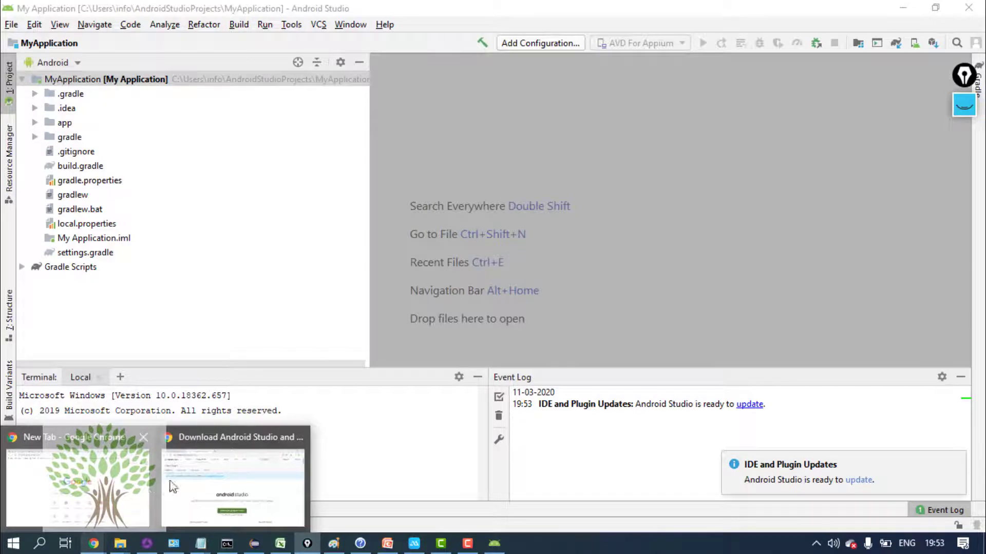
pyautogui.click(206, 467)
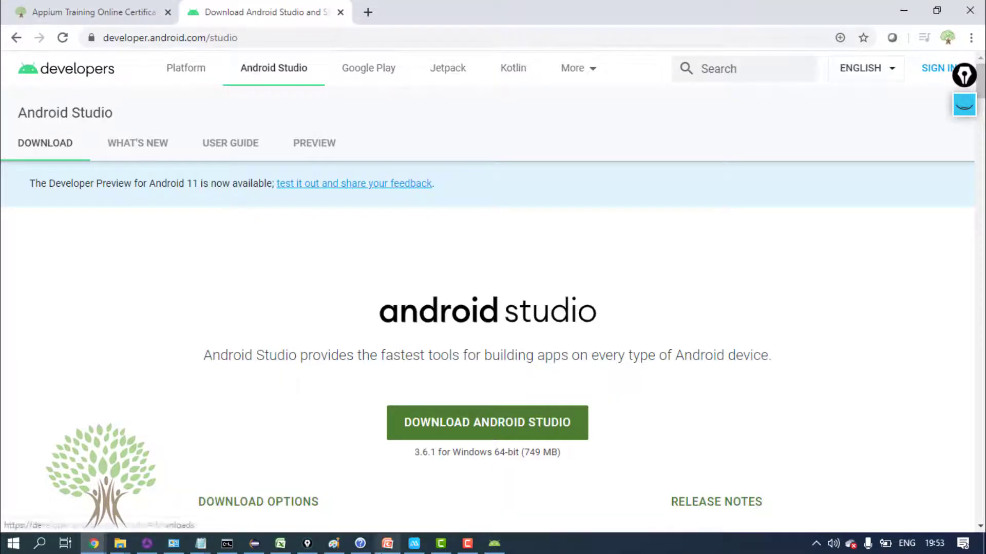
pyautogui.click(387, 543)
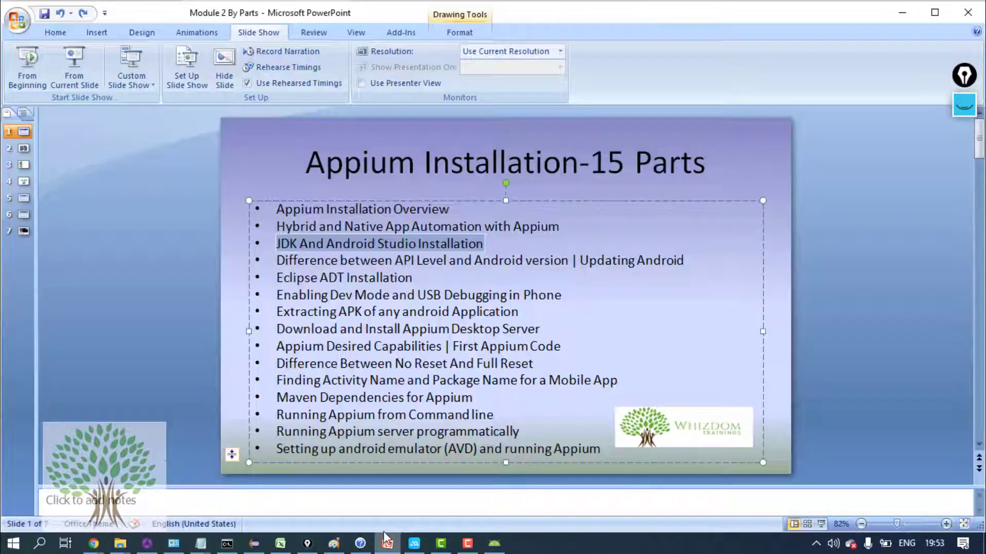
pyautogui.doubleClick(374, 262)
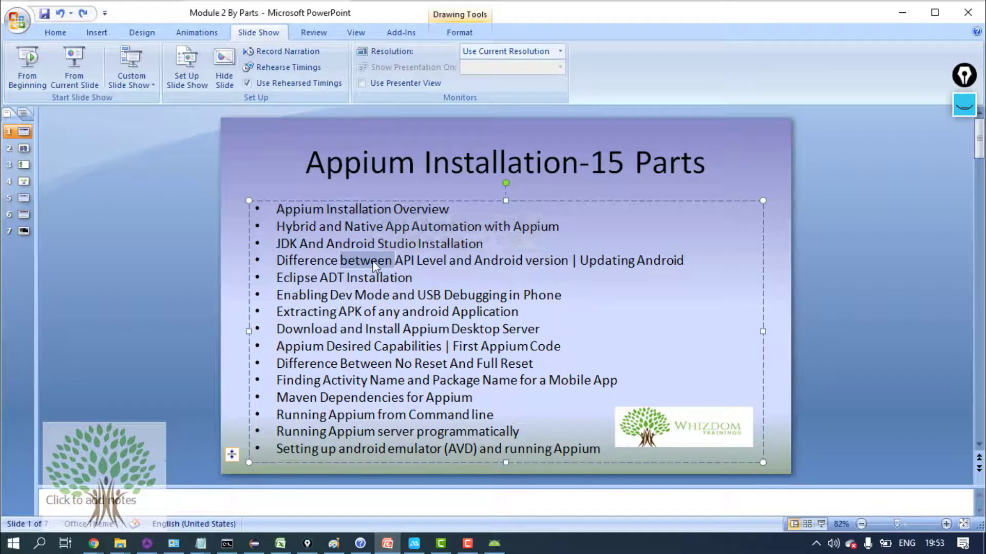
pyautogui.tripleClick(374, 262)
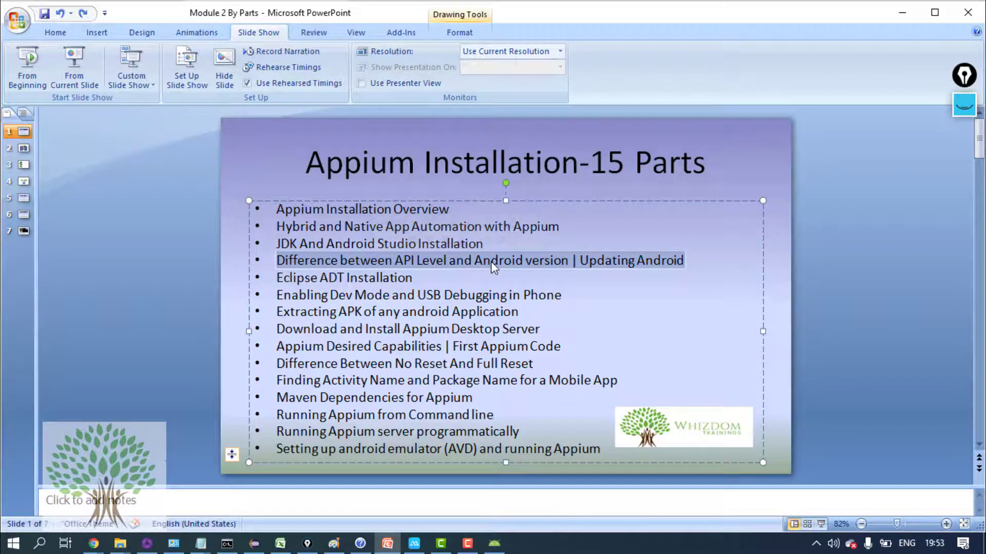
pyautogui.tripleClick(595, 267)
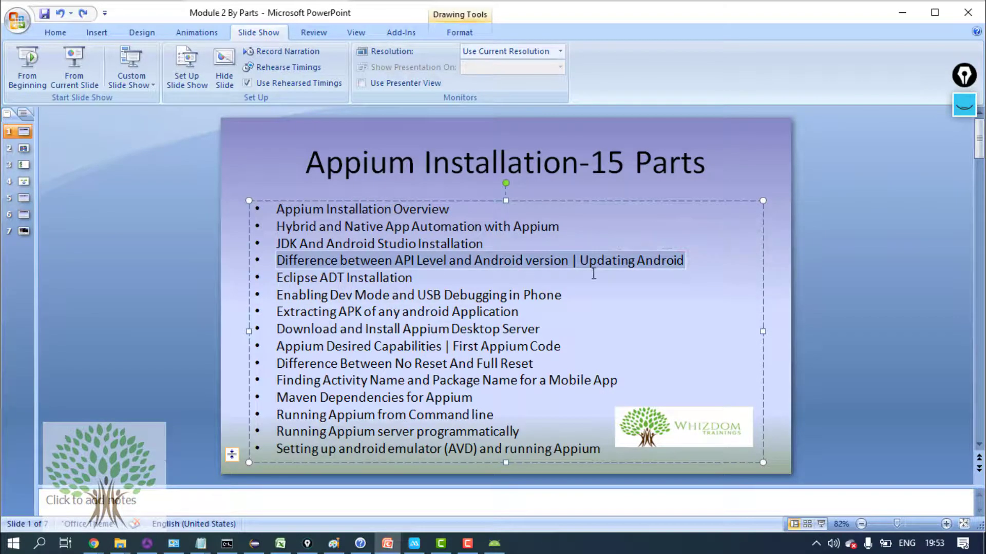